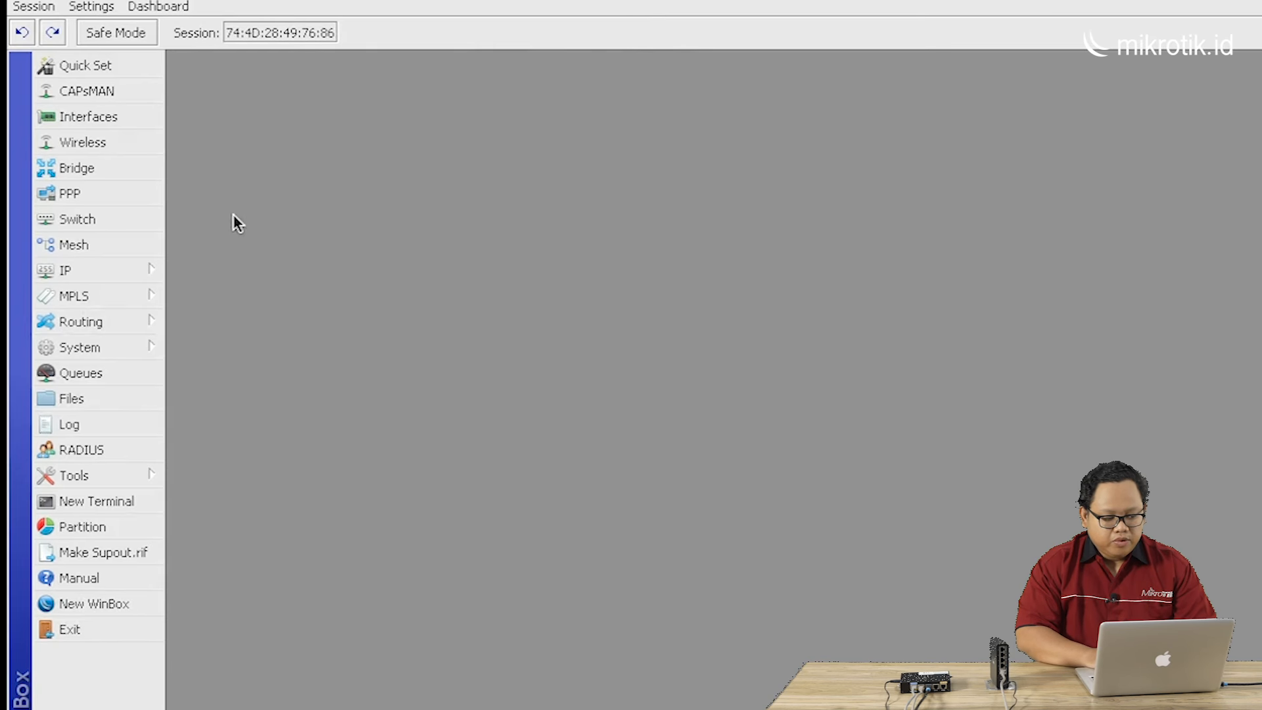
Step: Review the DHCP client settings of the ether1 interface and close them
{"action": "left_click", "coordinate": [136, 269]}
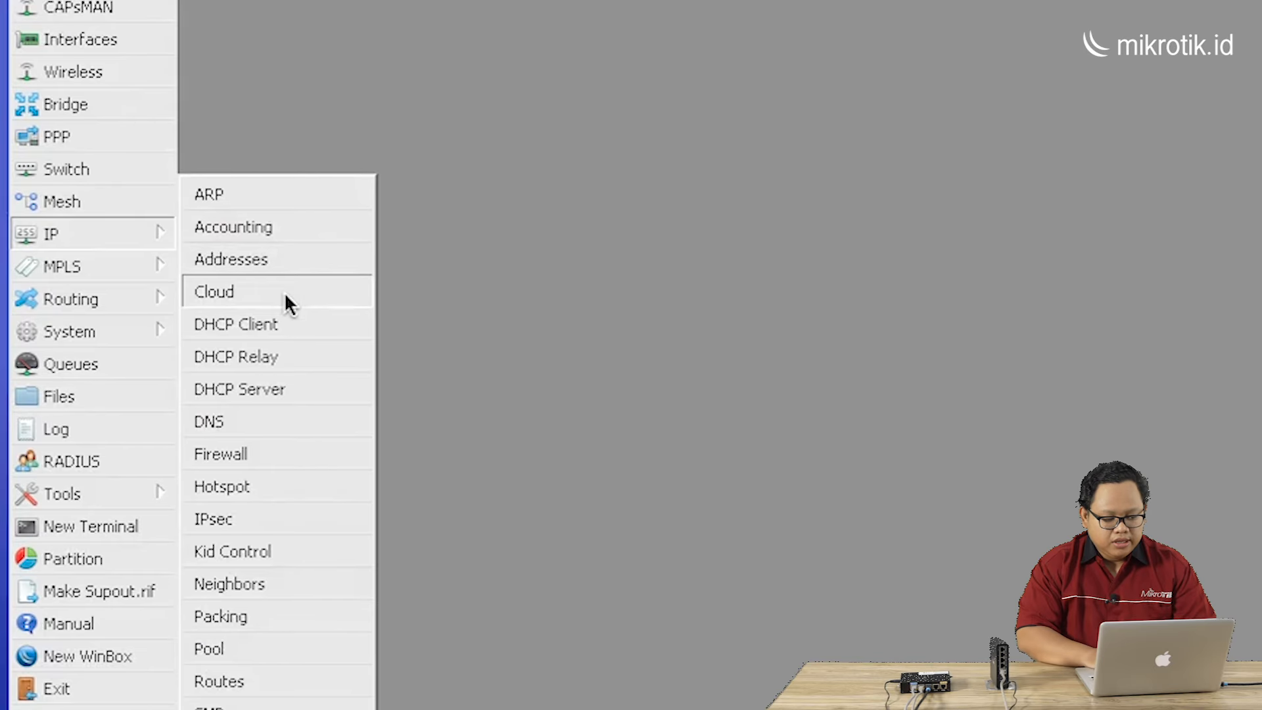
{"action": "left_click", "coordinate": [286, 325]}
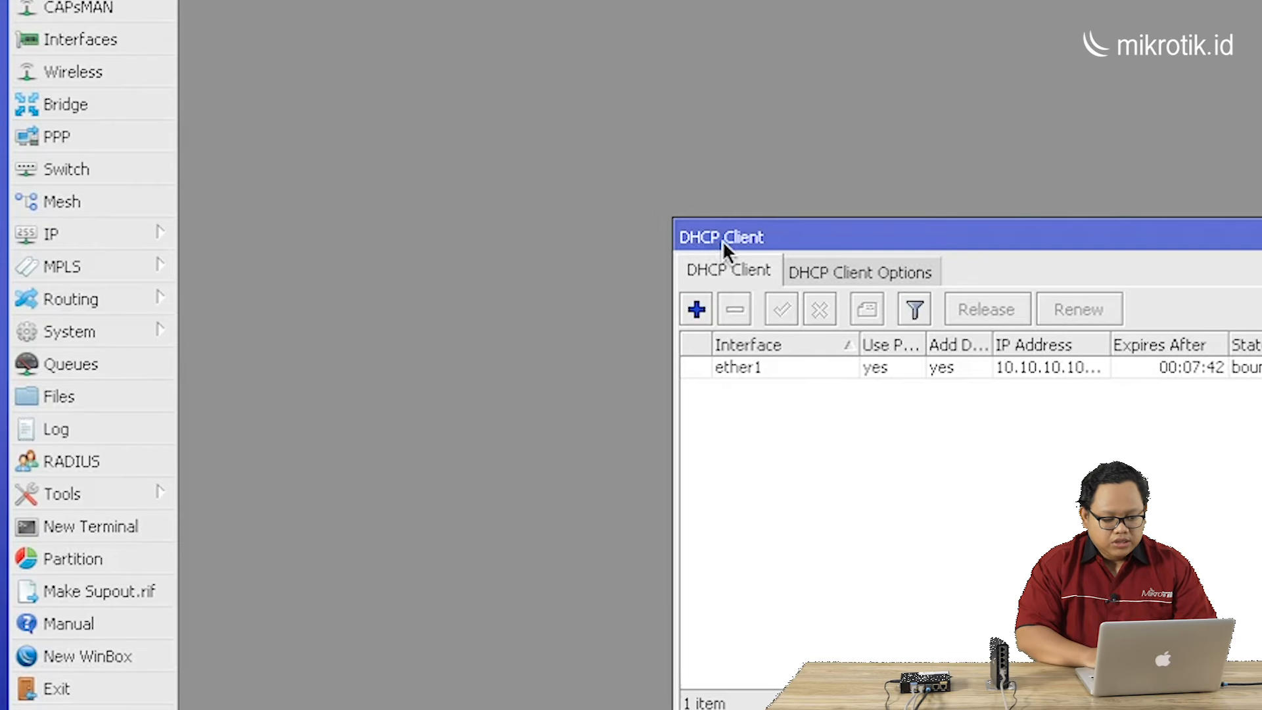
{"action": "left_click_drag", "start_coordinate": [723, 241], "coordinate": [620, 82]}
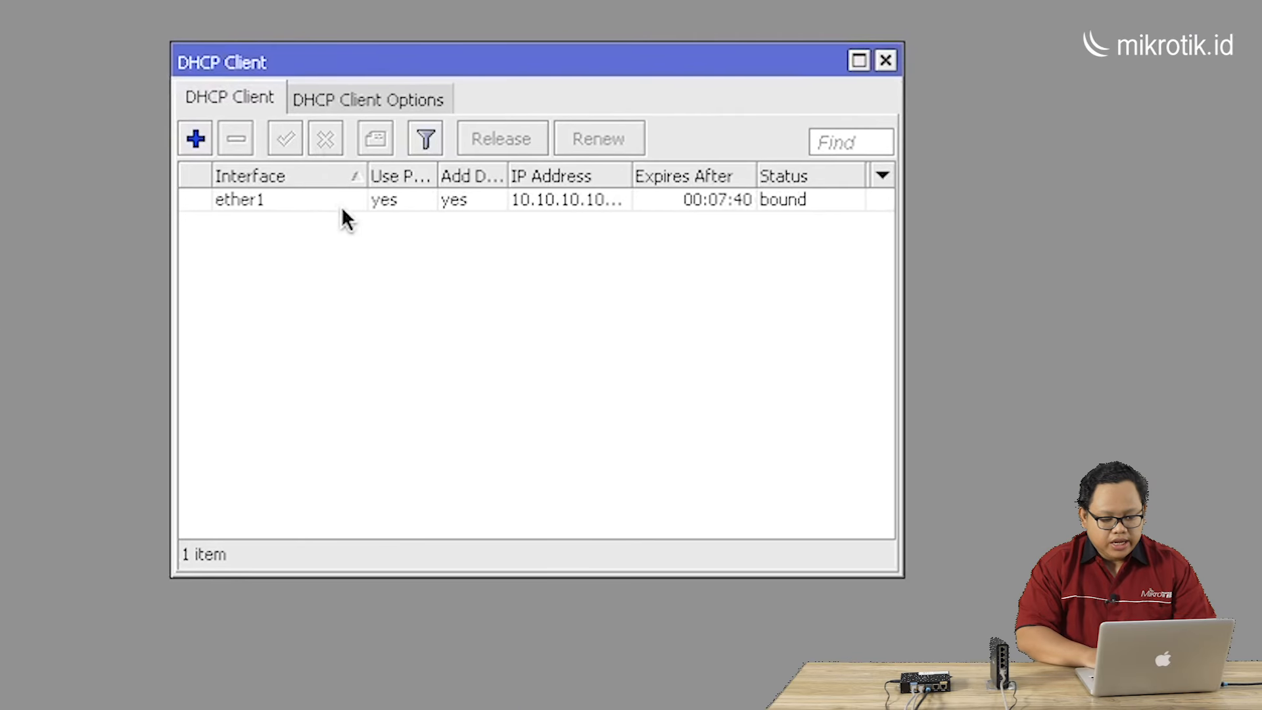
{"action": "double_click", "coordinate": [343, 205]}
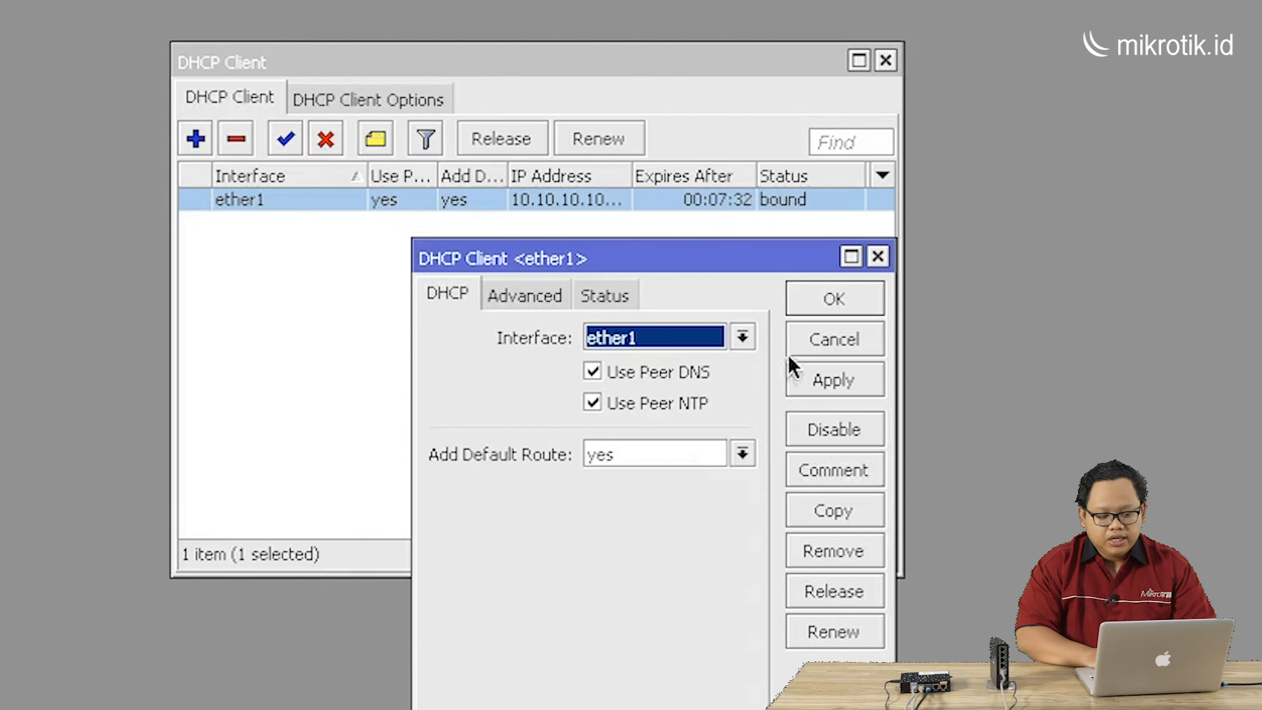
{"action": "left_click", "coordinate": [827, 299]}
{"action": "left_click", "coordinate": [885, 61]}
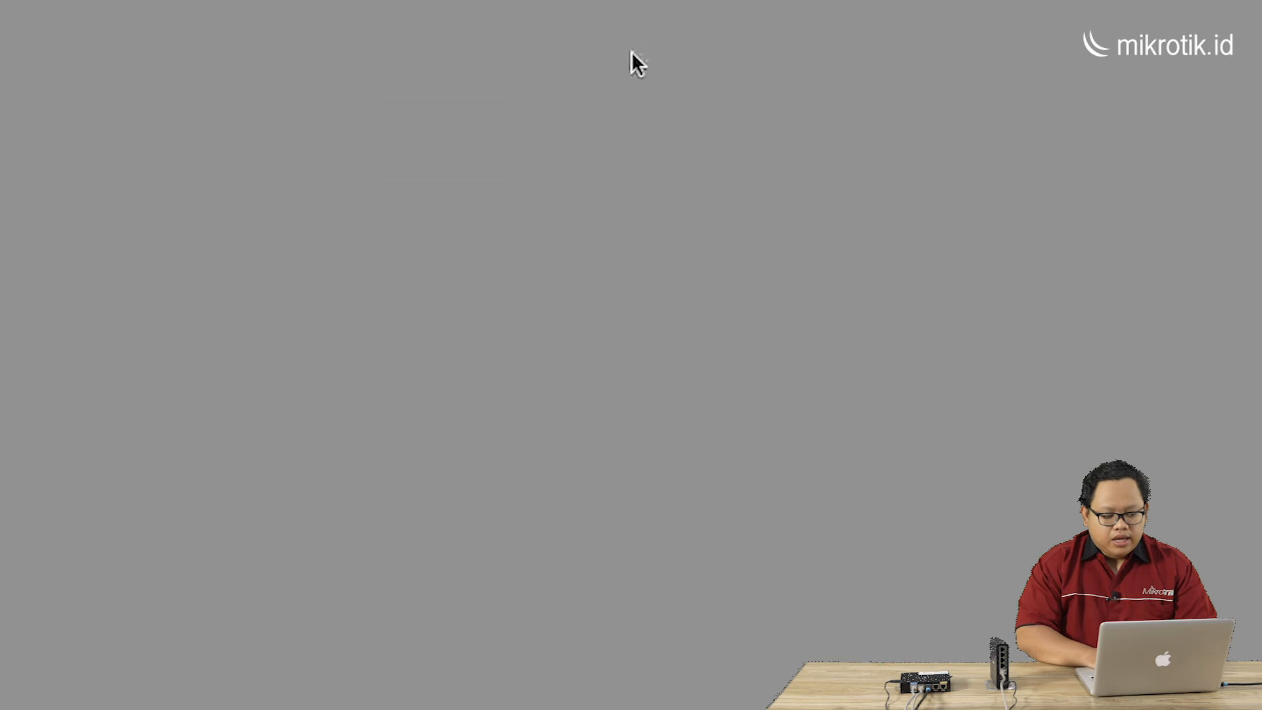
Step: Test the router's internet connection from a terminal by pinging 8.8.8.8 and google.com
{"action": "left_click", "coordinate": [102, 544]}
{"action": "type", "text": "ping 8.8.8.8"}
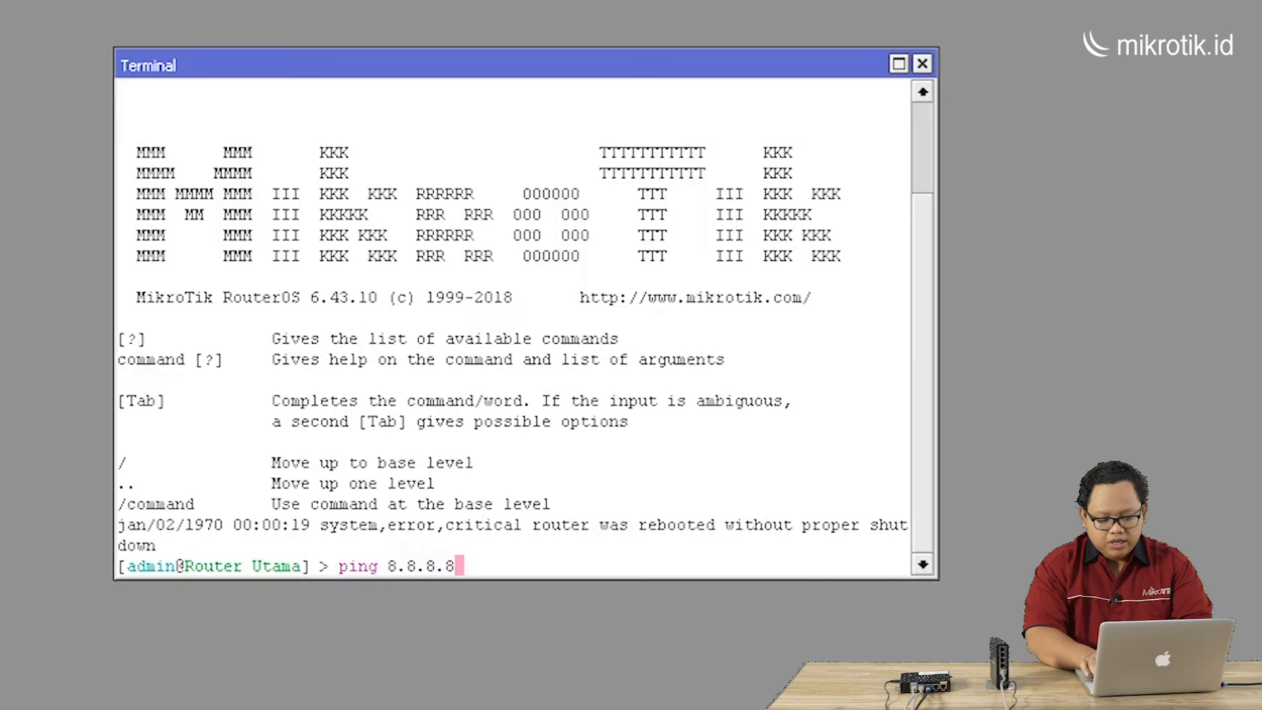
{"action": "key", "text": "Return"}
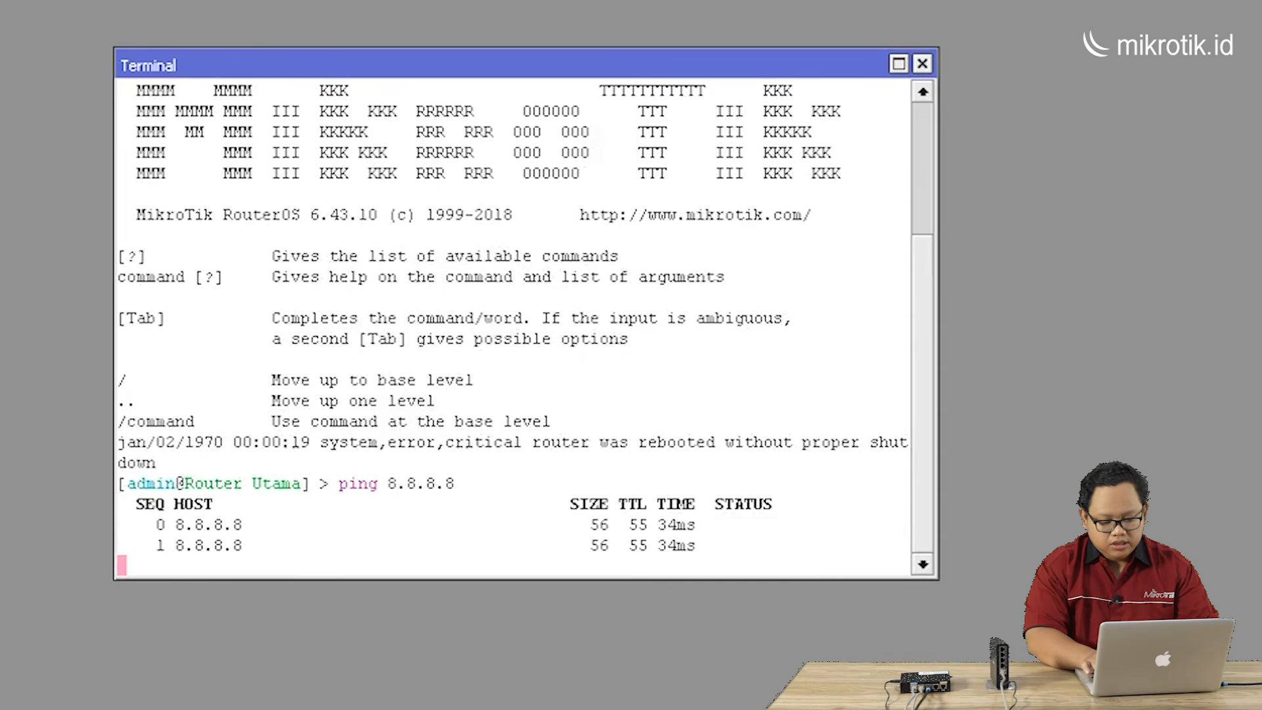
{"action": "key", "text": "ctrl+c"}
{"action": "type", "text": "ping google.com"}
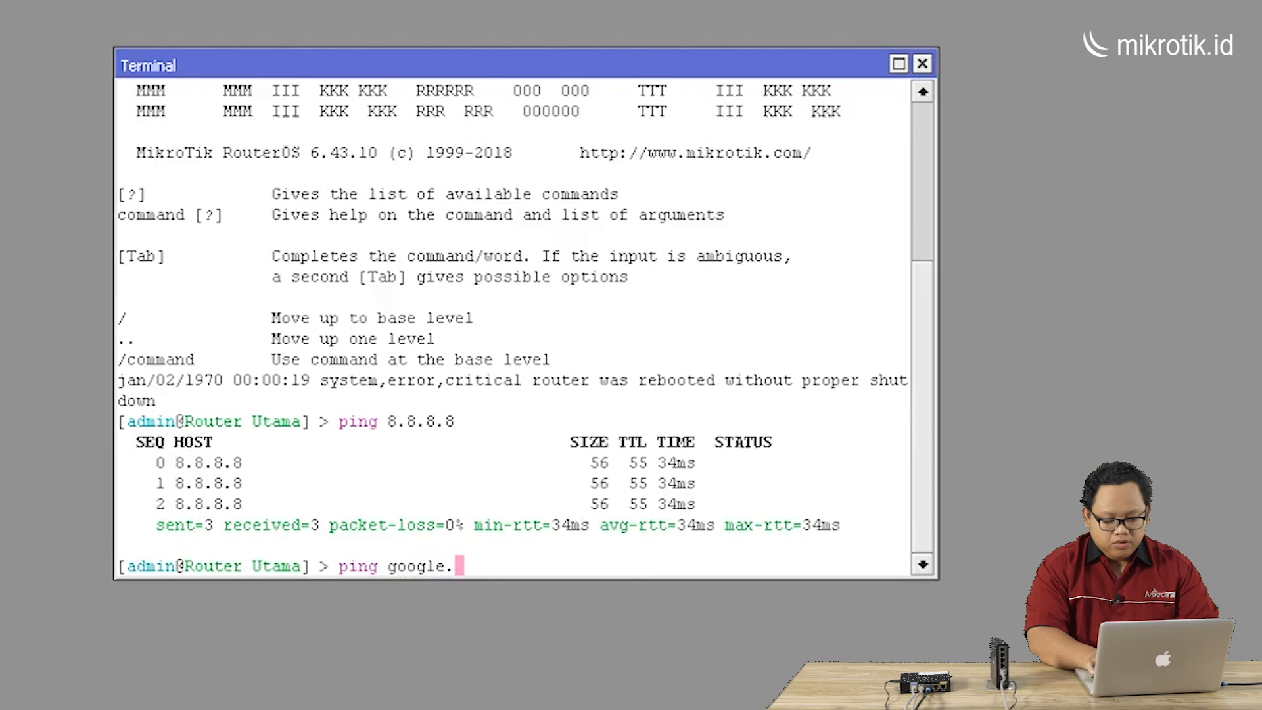
{"action": "key", "text": "Return"}
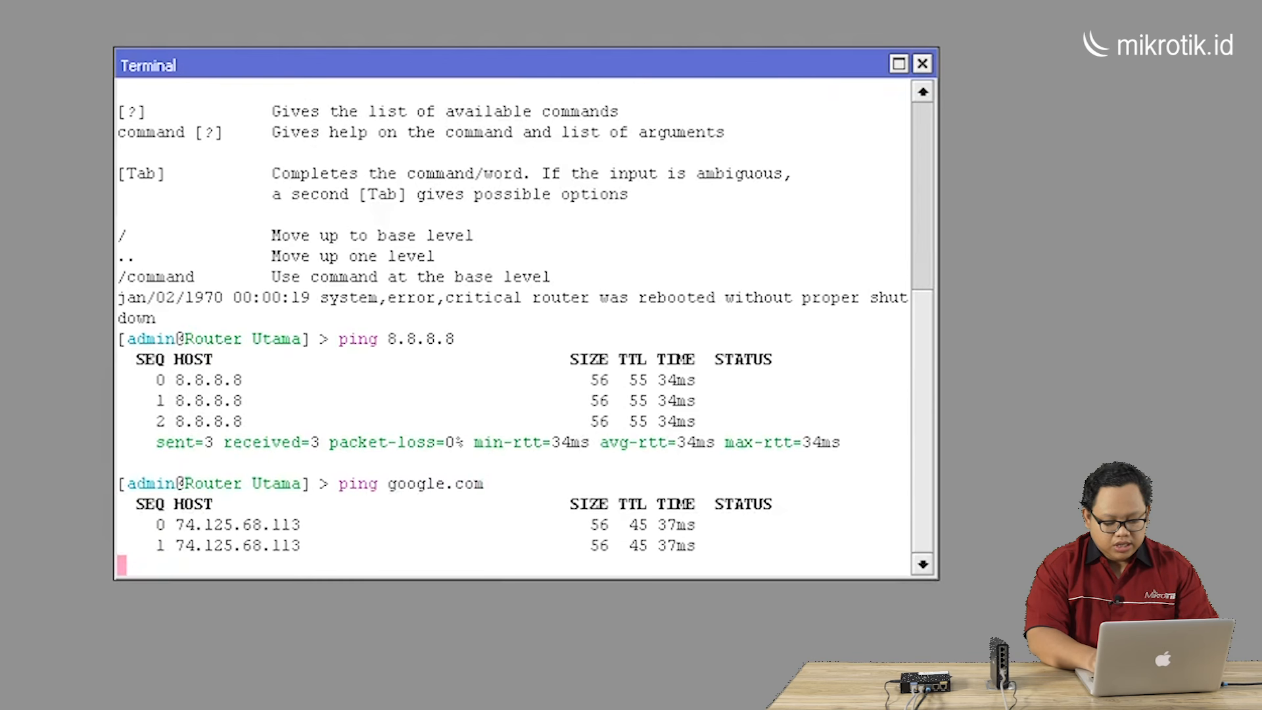
{"action": "key", "text": "ctrl+c"}
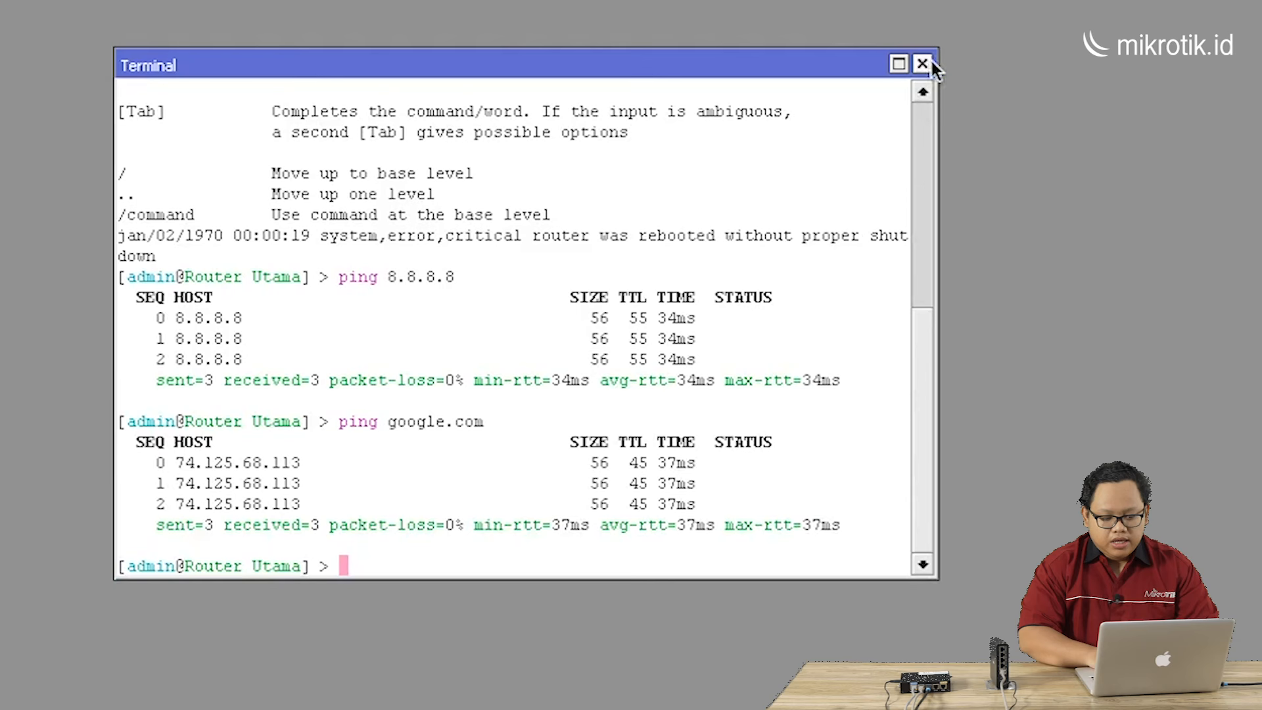
{"action": "left_click", "coordinate": [923, 64]}
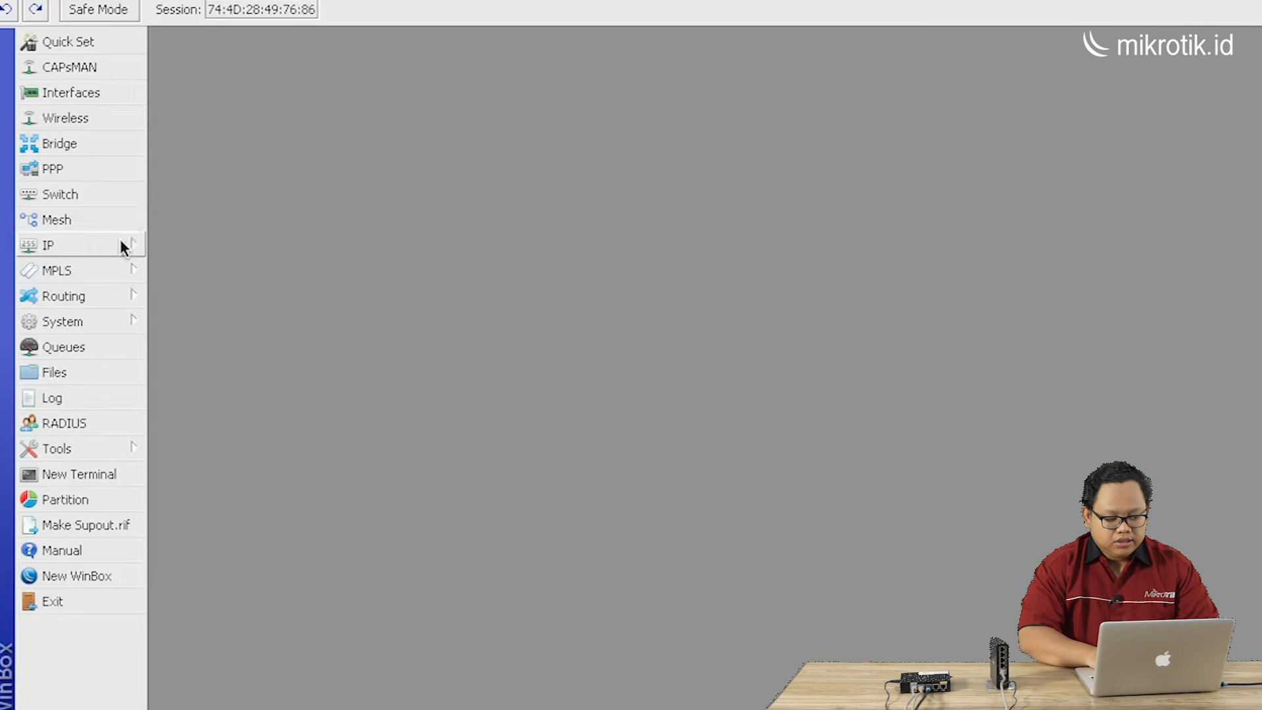
Step: Review the existing firewall NAT rule's general and action settings, and close the firewall window
{"action": "left_click", "coordinate": [122, 242]}
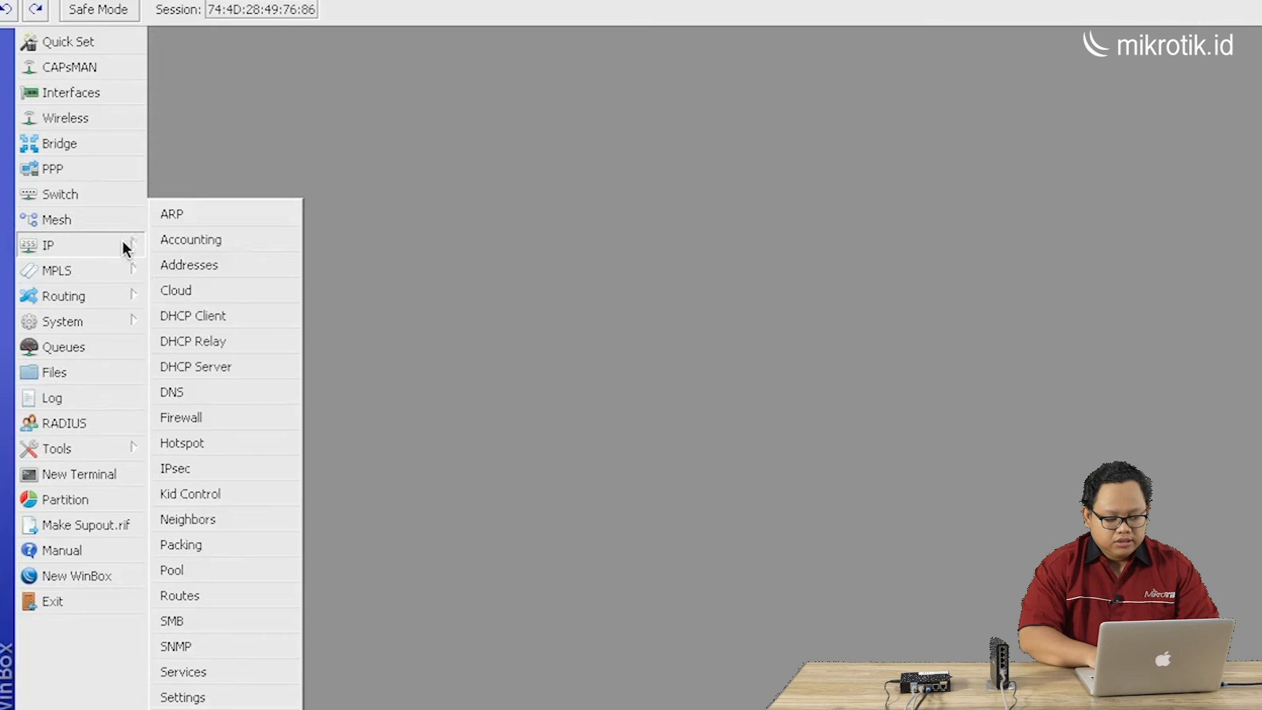
{"action": "left_click", "coordinate": [230, 415]}
{"action": "left_click_drag", "start_coordinate": [467, 245], "coordinate": [489, 154]}
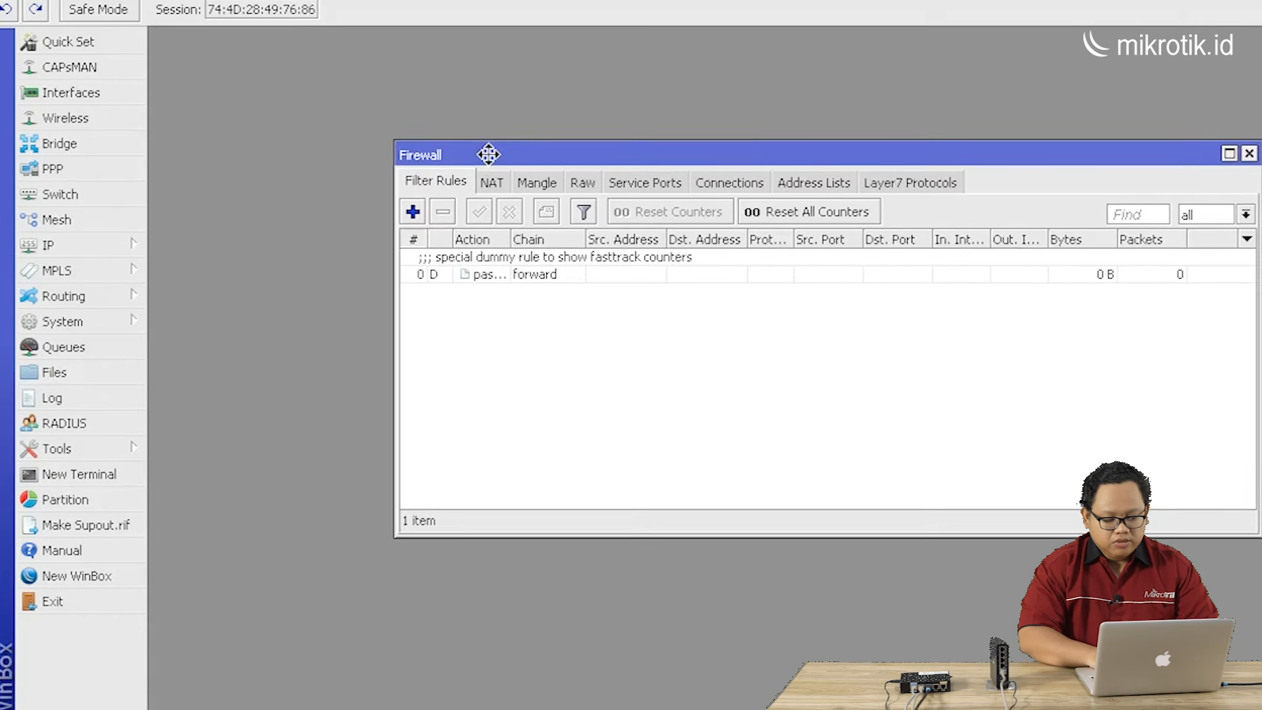
{"action": "left_click", "coordinate": [493, 179]}
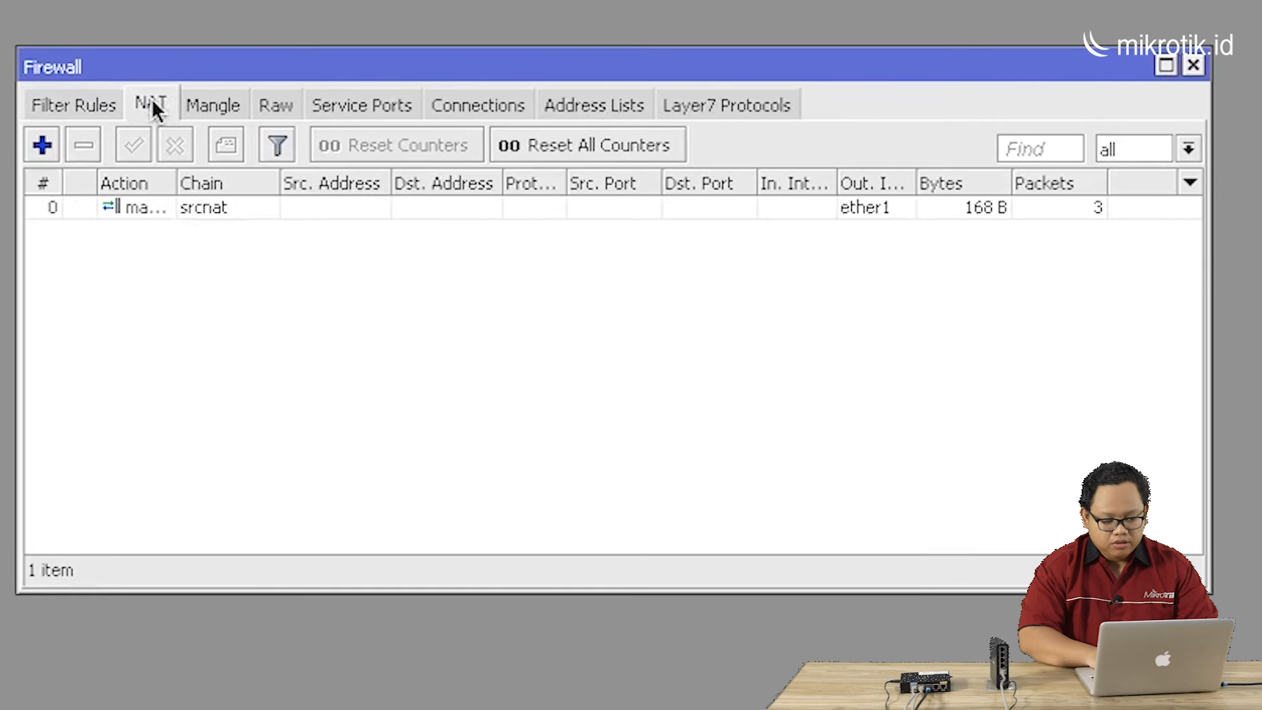
{"action": "double_click", "coordinate": [199, 211]}
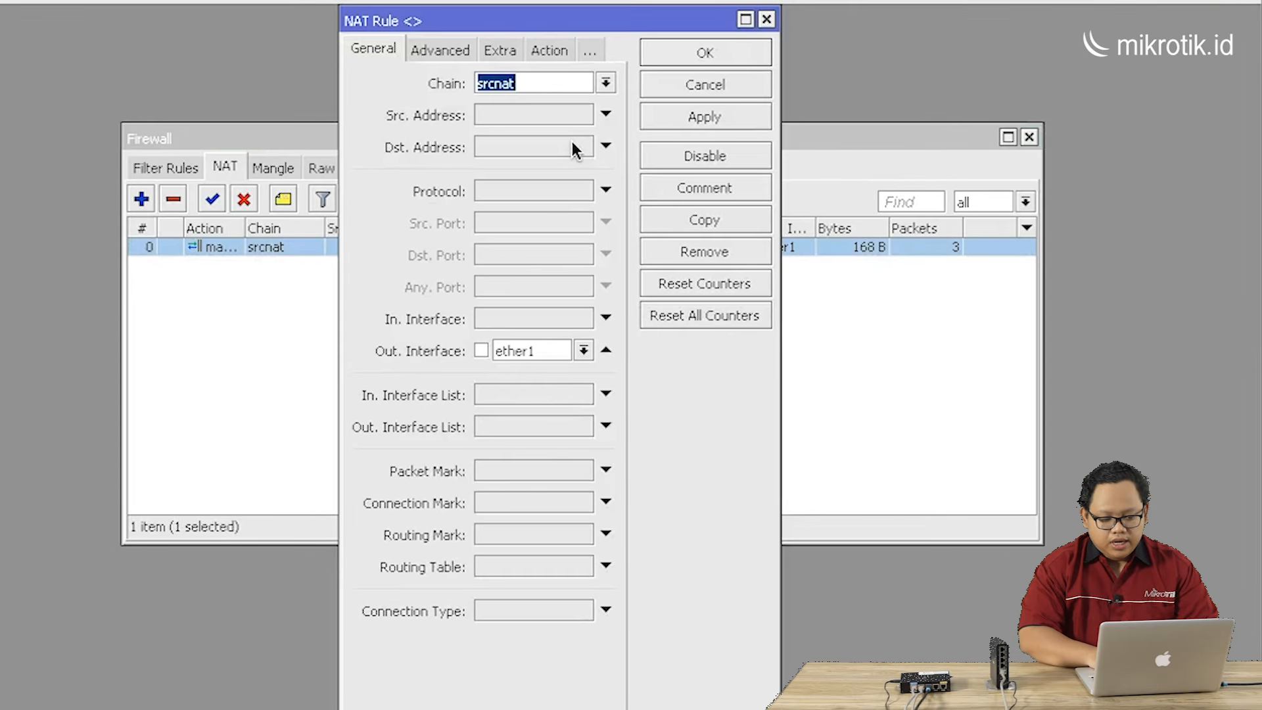
{"action": "left_click", "coordinate": [555, 53]}
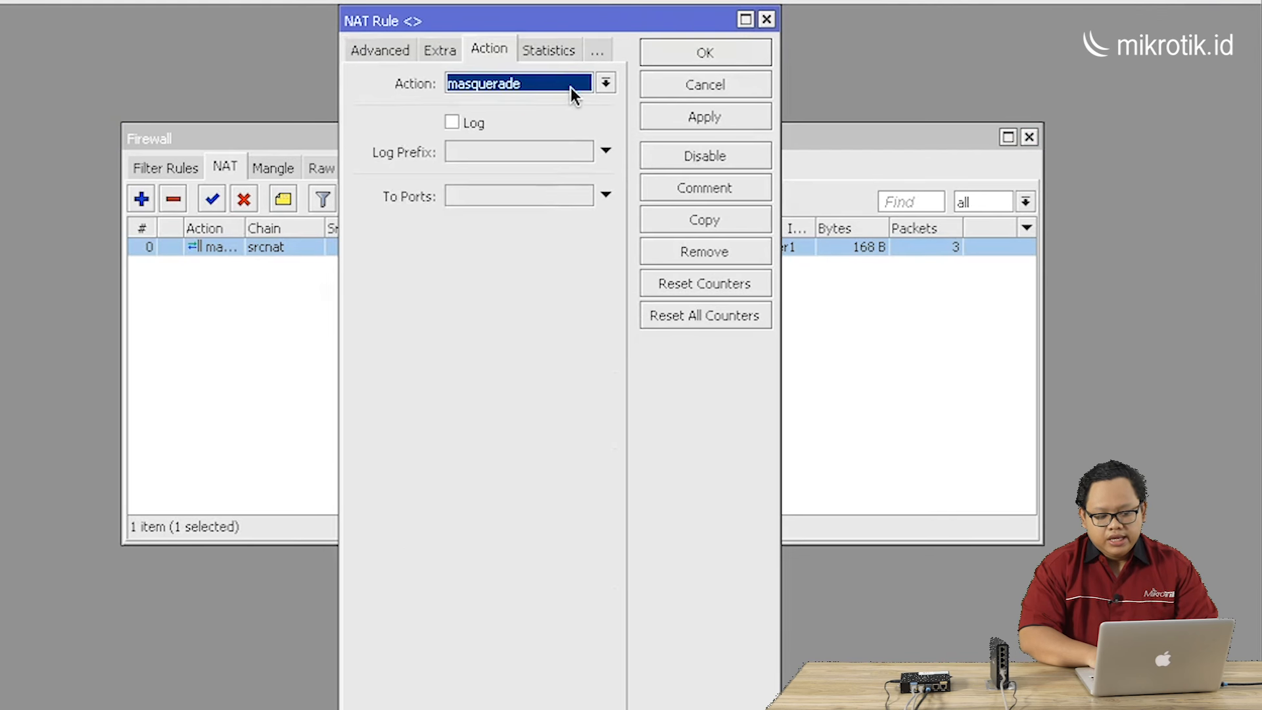
{"action": "left_click", "coordinate": [767, 20]}
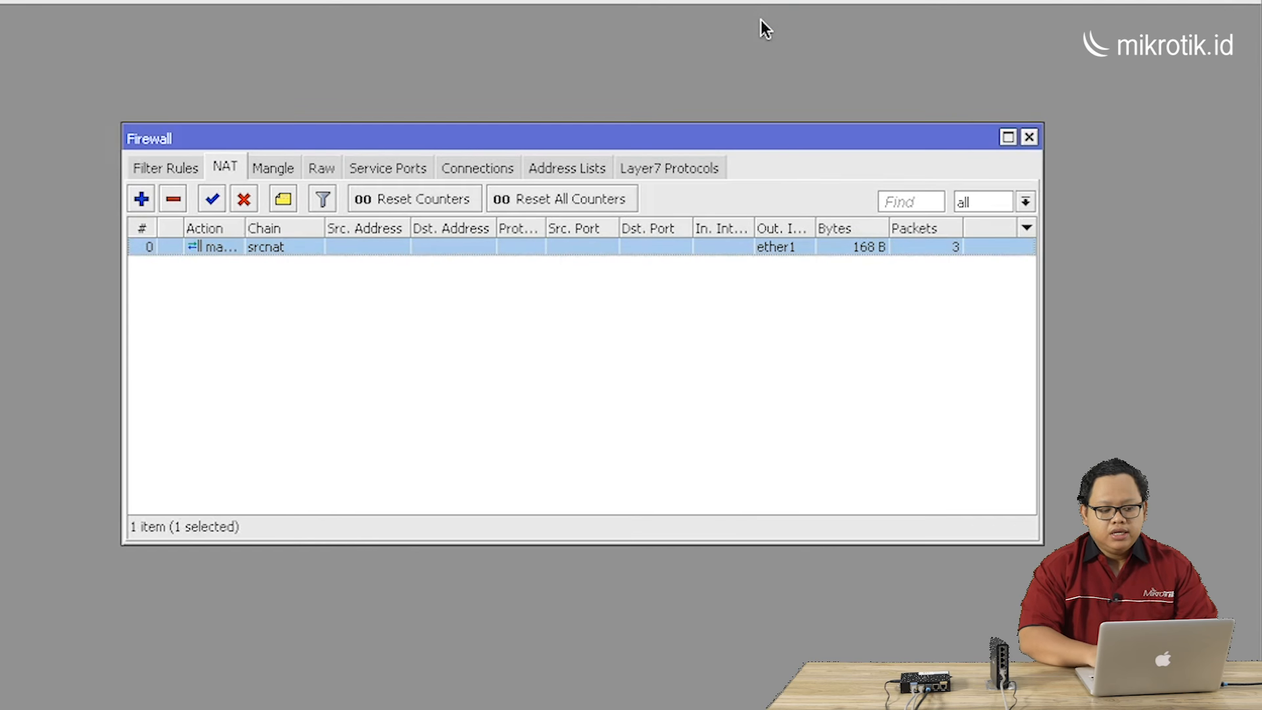
{"action": "left_click", "coordinate": [1036, 142]}
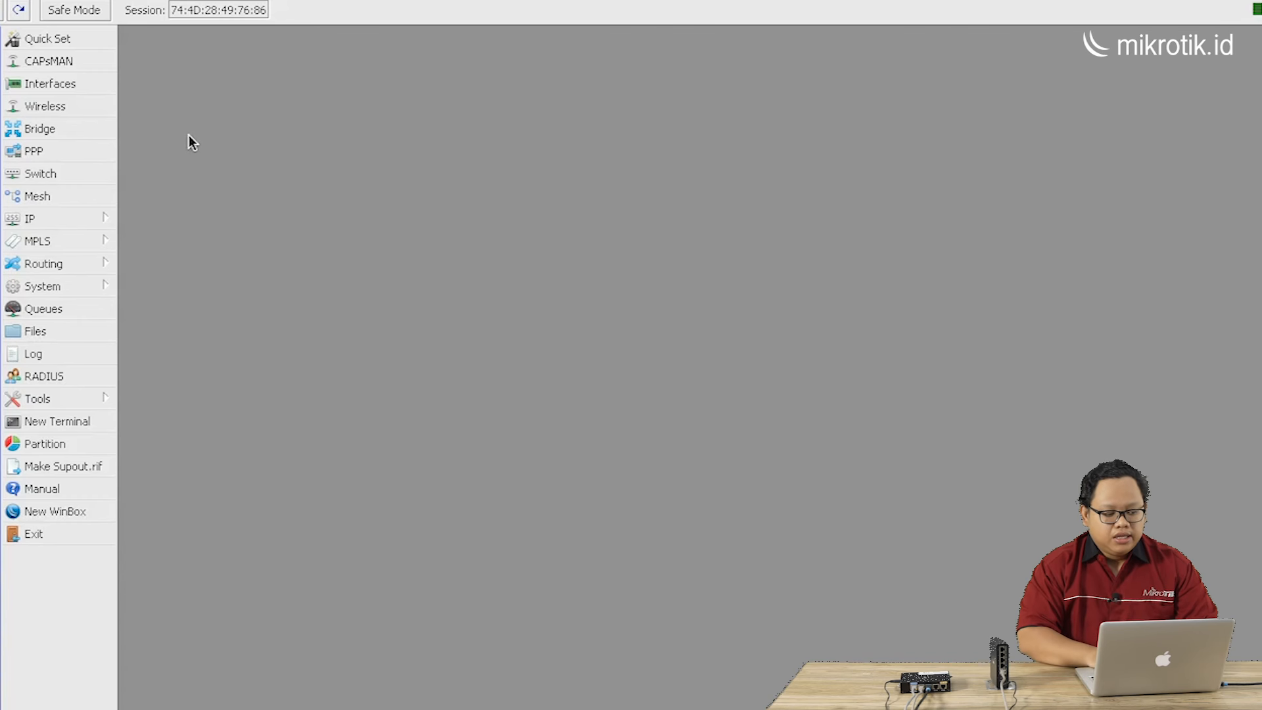
Step: Create a VLAN interface named vlan100 with VLAN ID 100 on ether2
{"action": "left_click", "coordinate": [104, 85]}
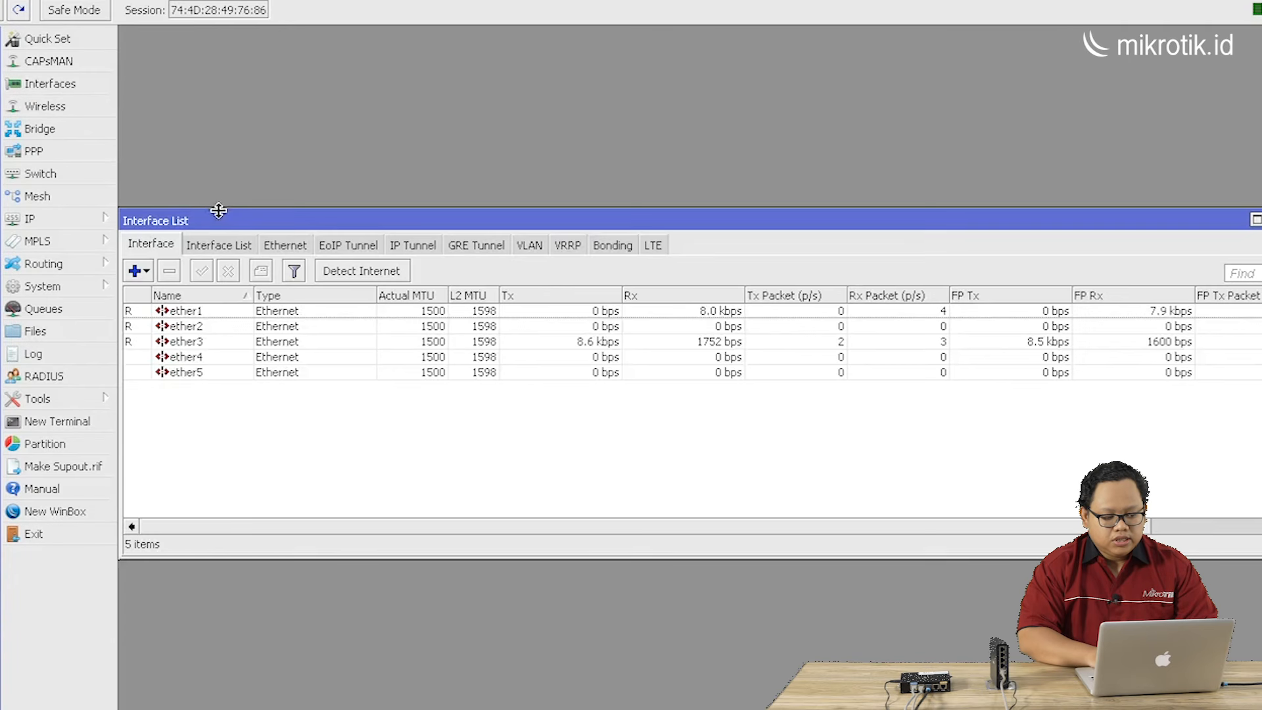
{"action": "left_click_drag", "start_coordinate": [219, 211], "coordinate": [231, 52]}
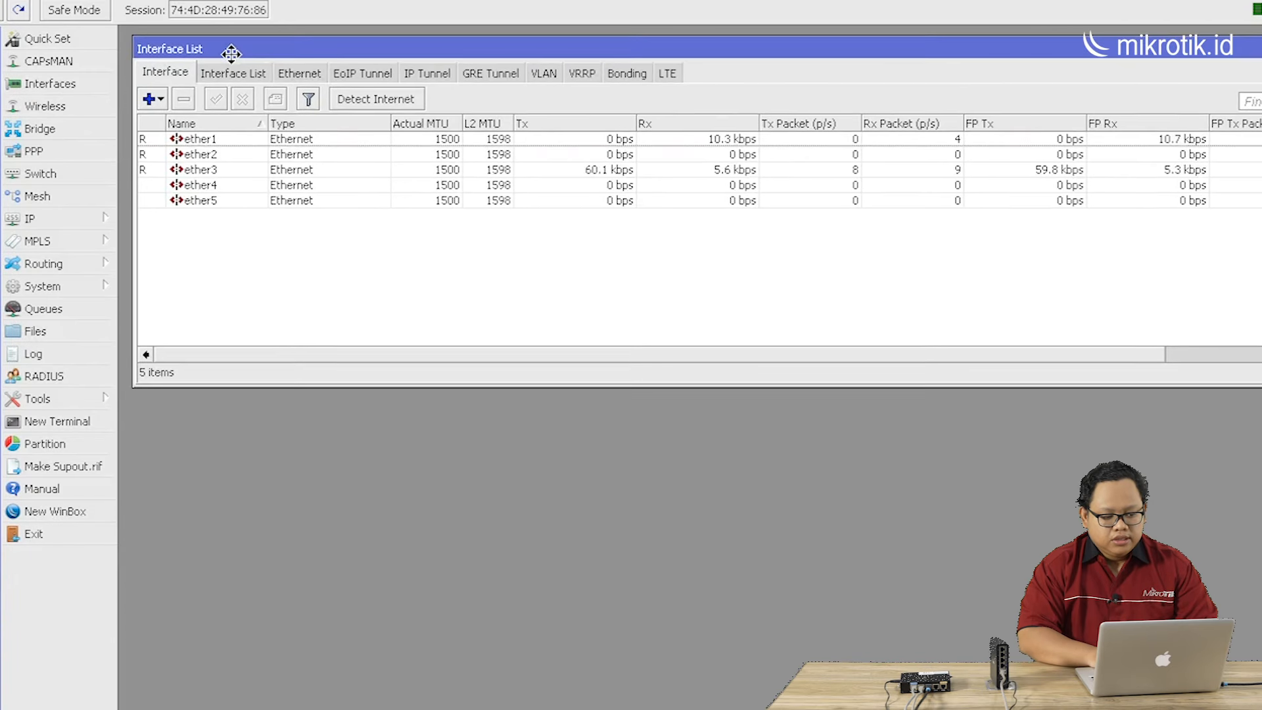
{"action": "left_click", "coordinate": [158, 98]}
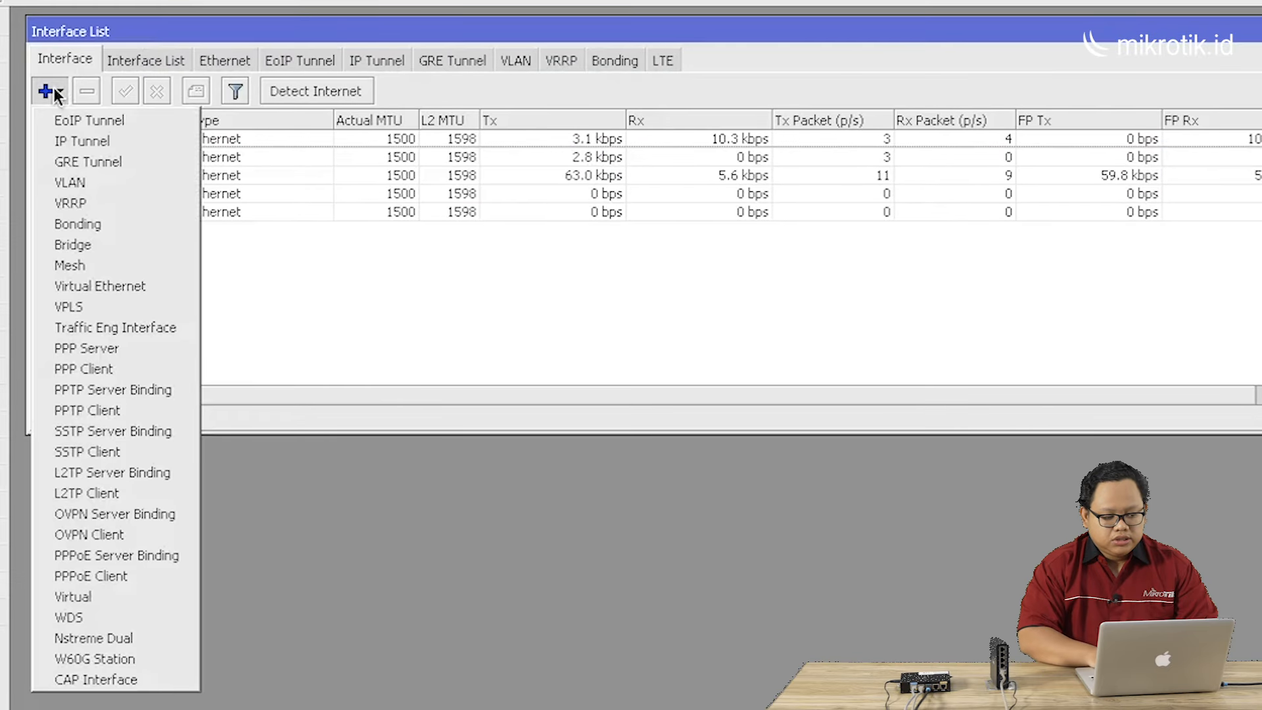
{"action": "left_click", "coordinate": [109, 184]}
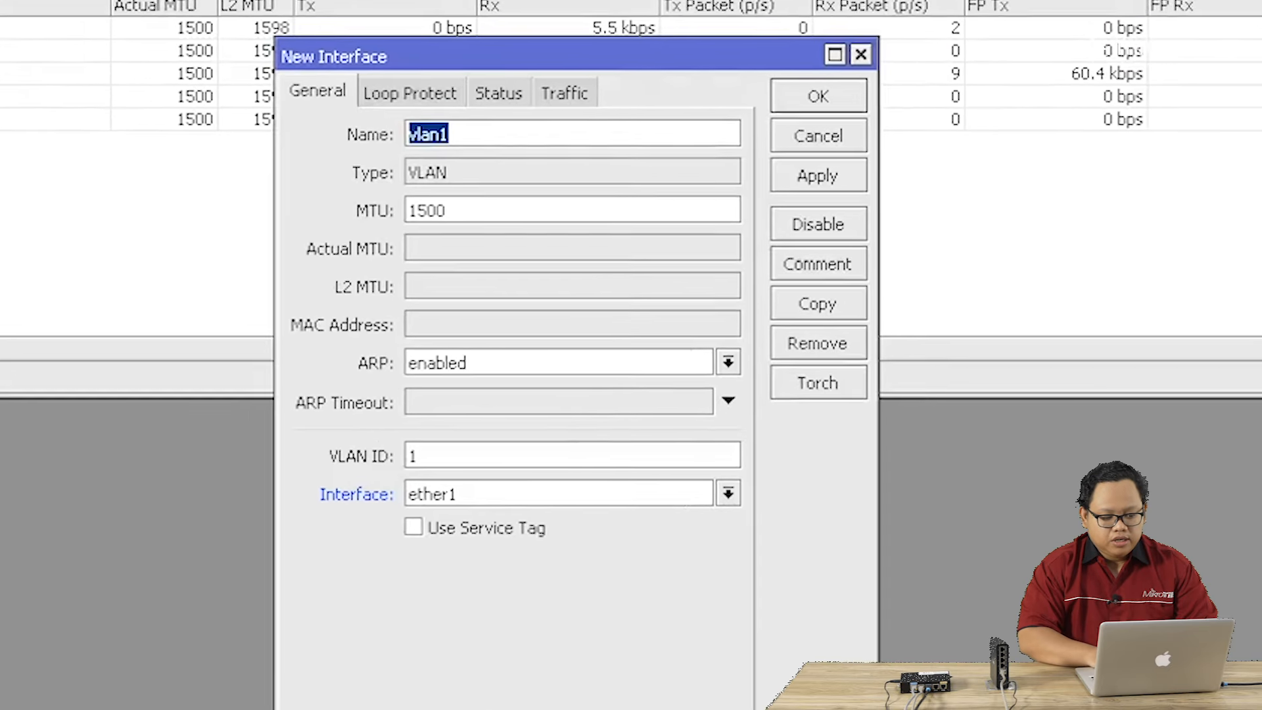
{"action": "left_click", "coordinate": [533, 134]}
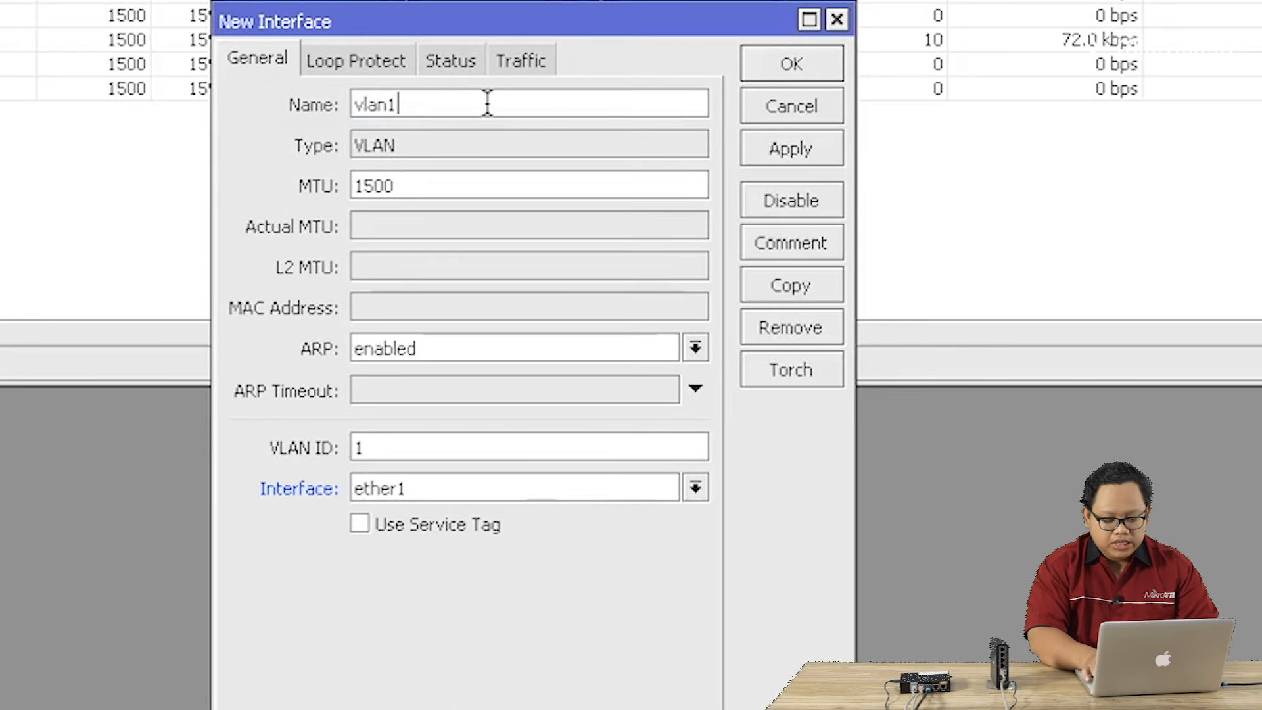
{"action": "type", "text": "00"}
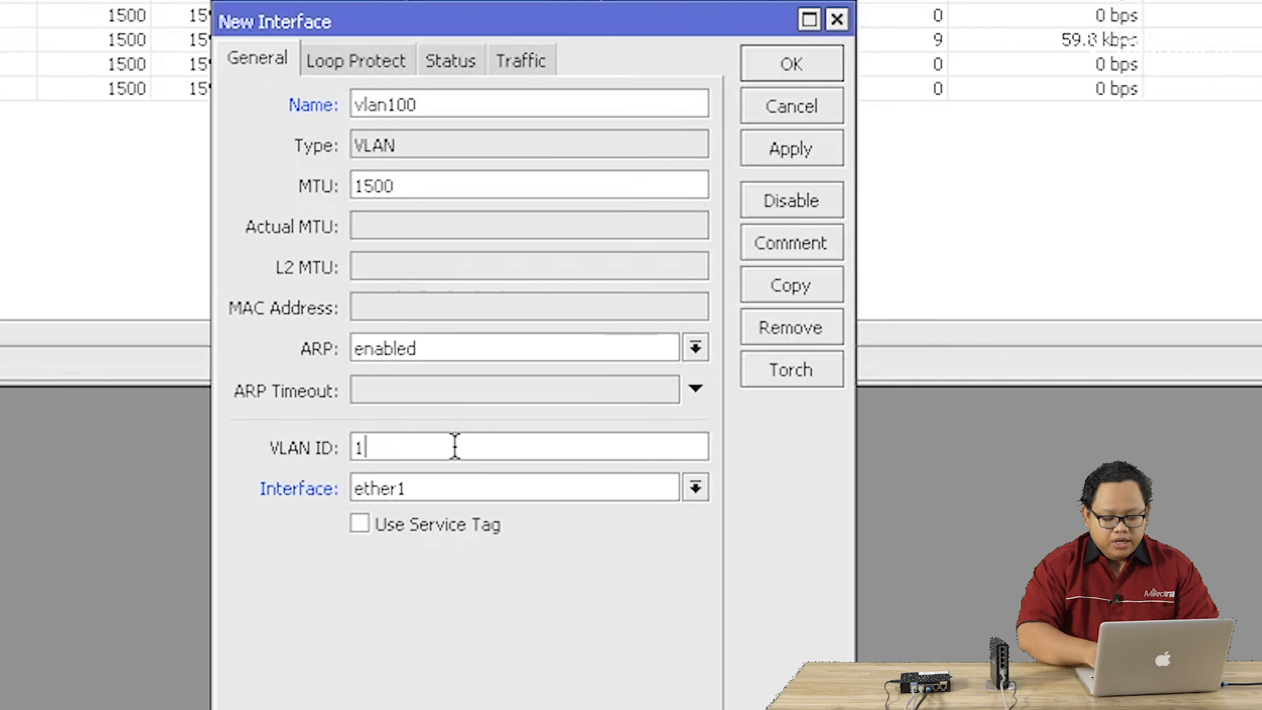
{"action": "type", "text": "00"}
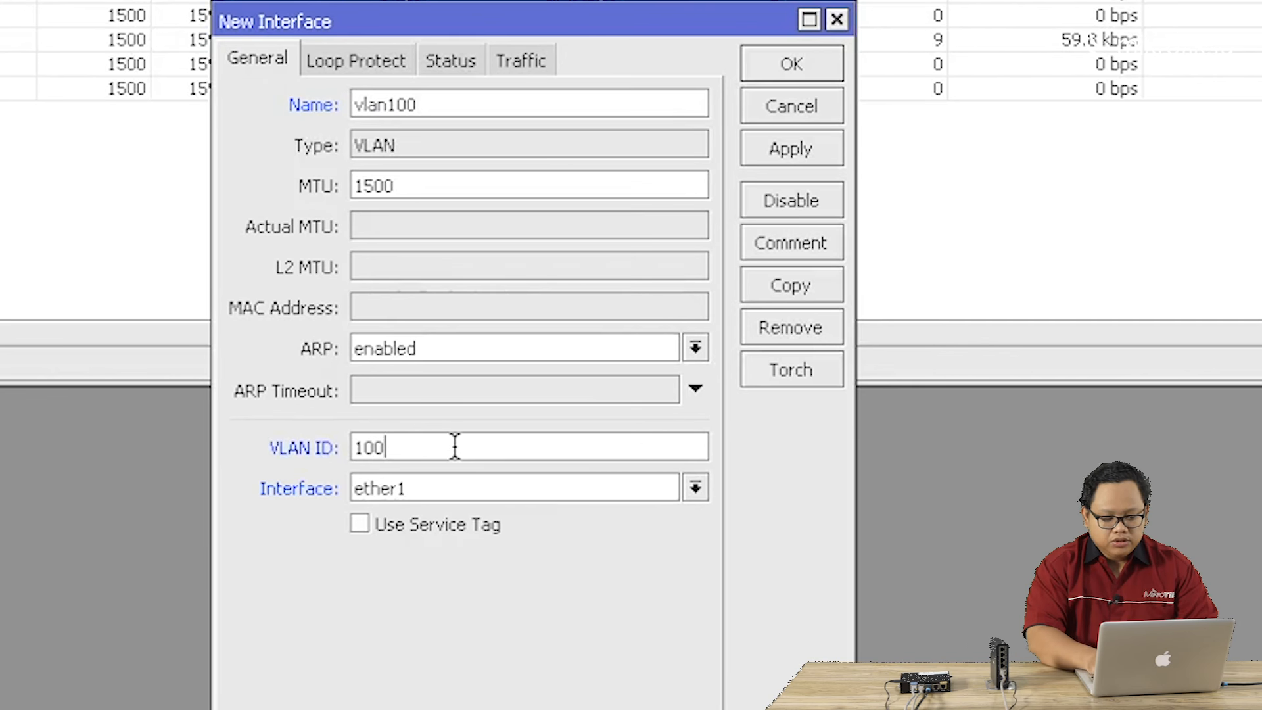
{"action": "left_click", "coordinate": [452, 495]}
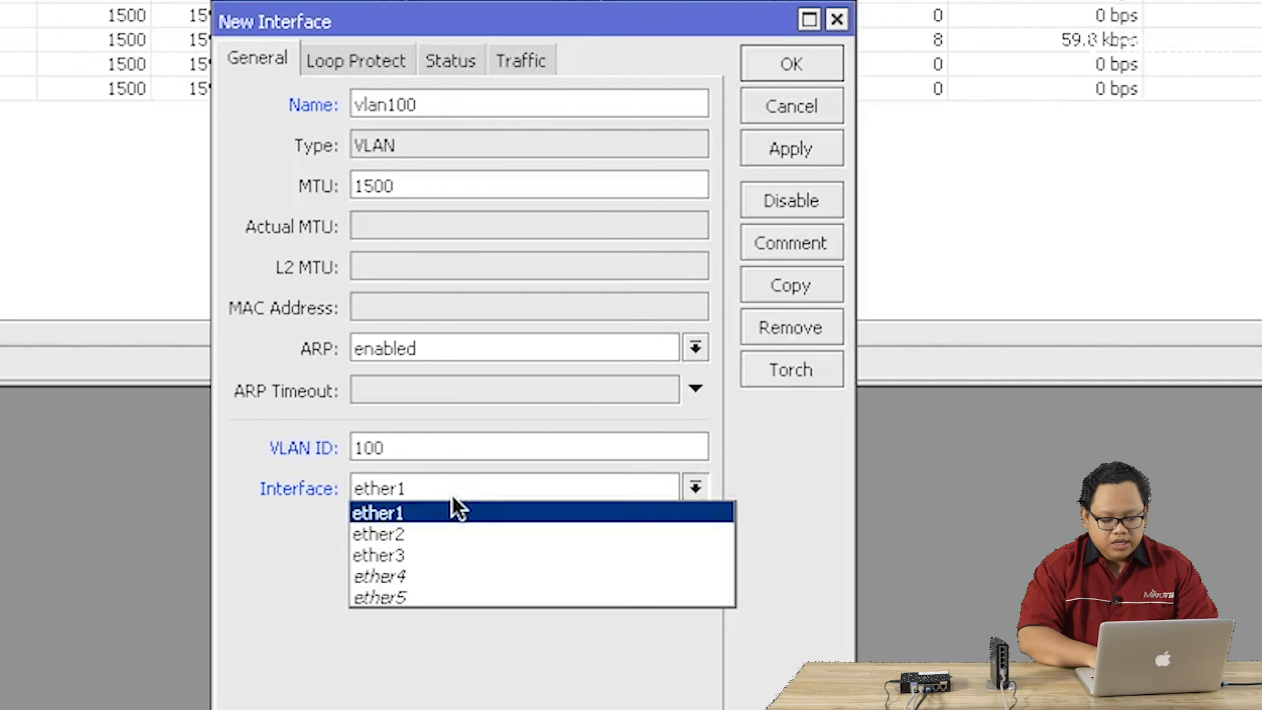
{"action": "left_click", "coordinate": [451, 530]}
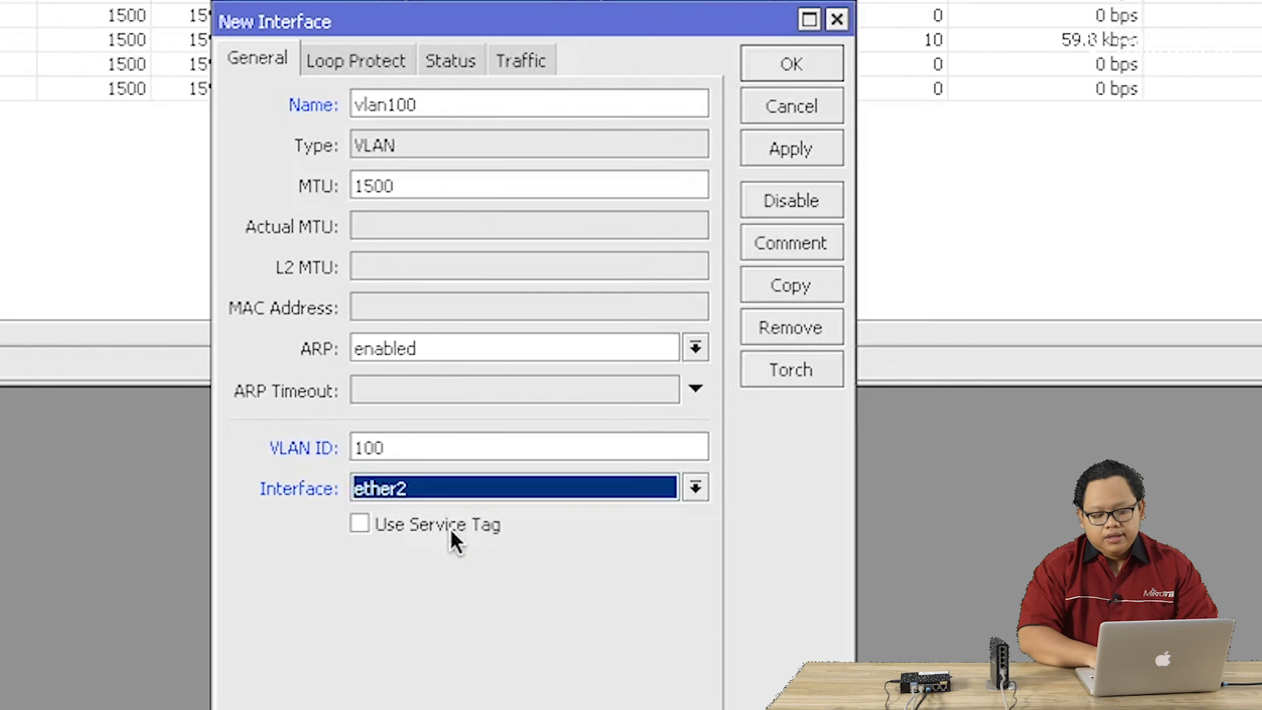
{"action": "left_click", "coordinate": [756, 60]}
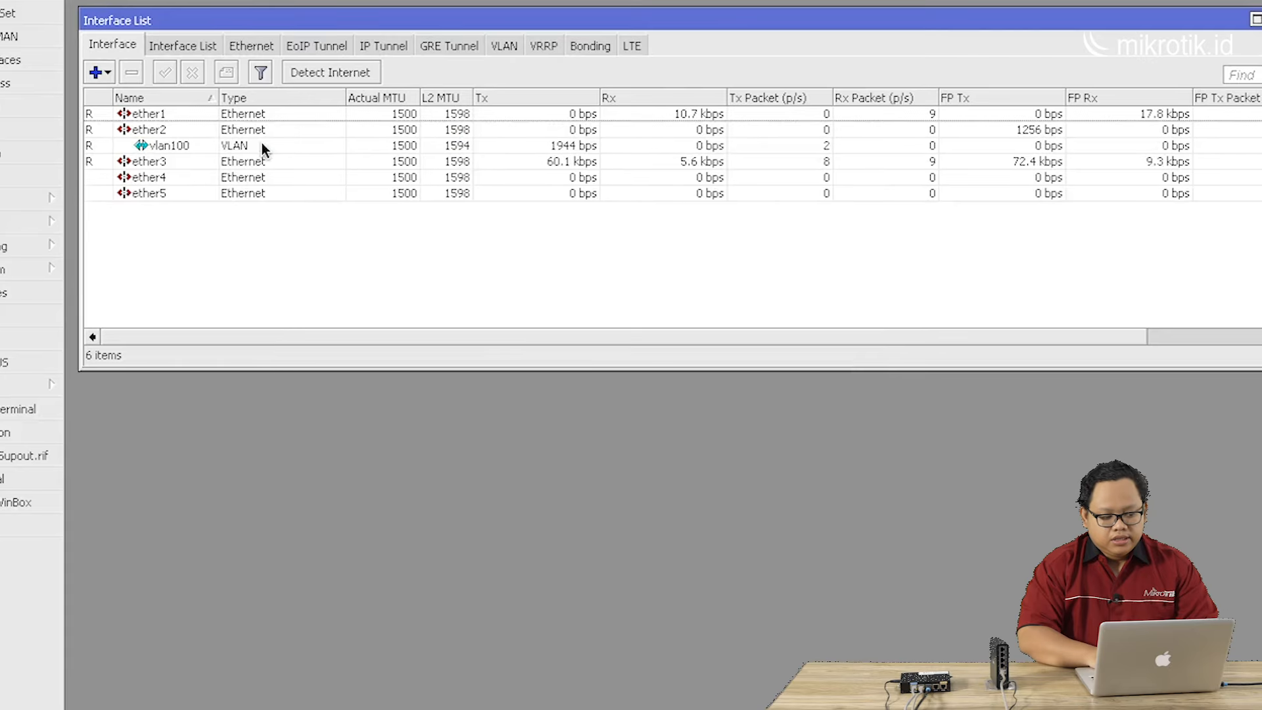
{"action": "left_click", "coordinate": [262, 144]}
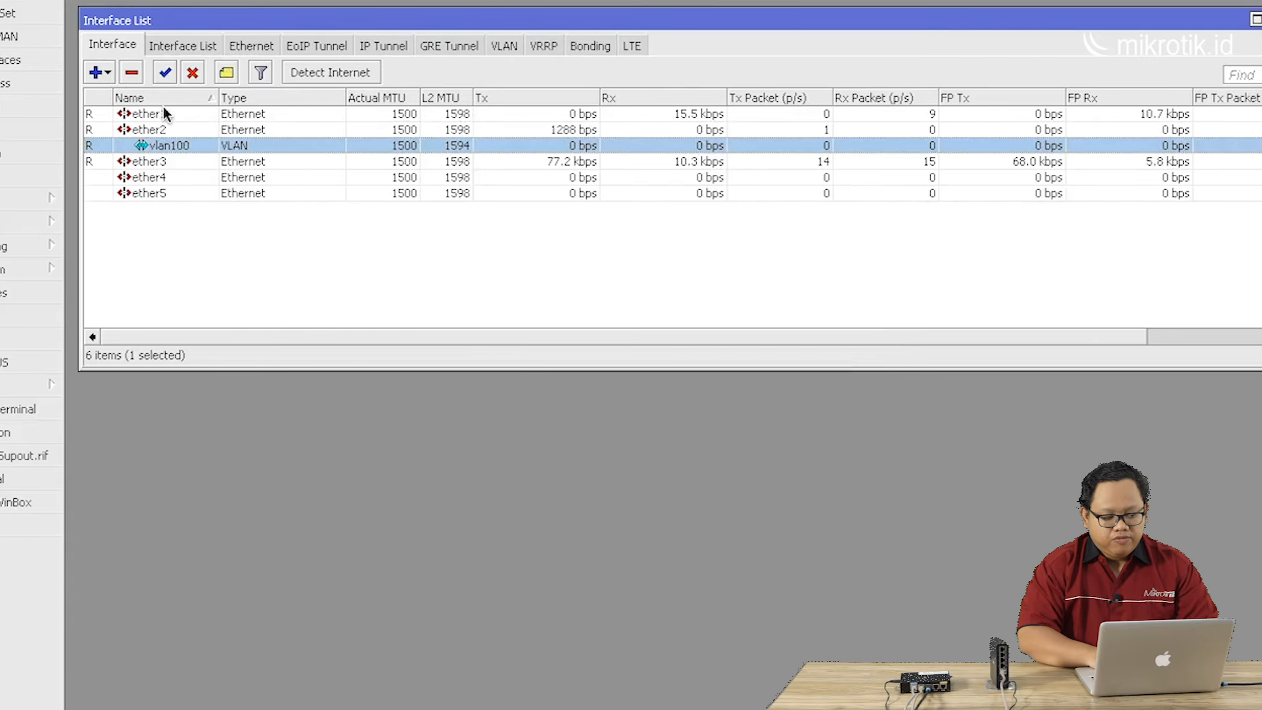
Step: Add a second VLAN interface named vlan200 with VLAN ID 200 on ether2
{"action": "left_click", "coordinate": [111, 77]}
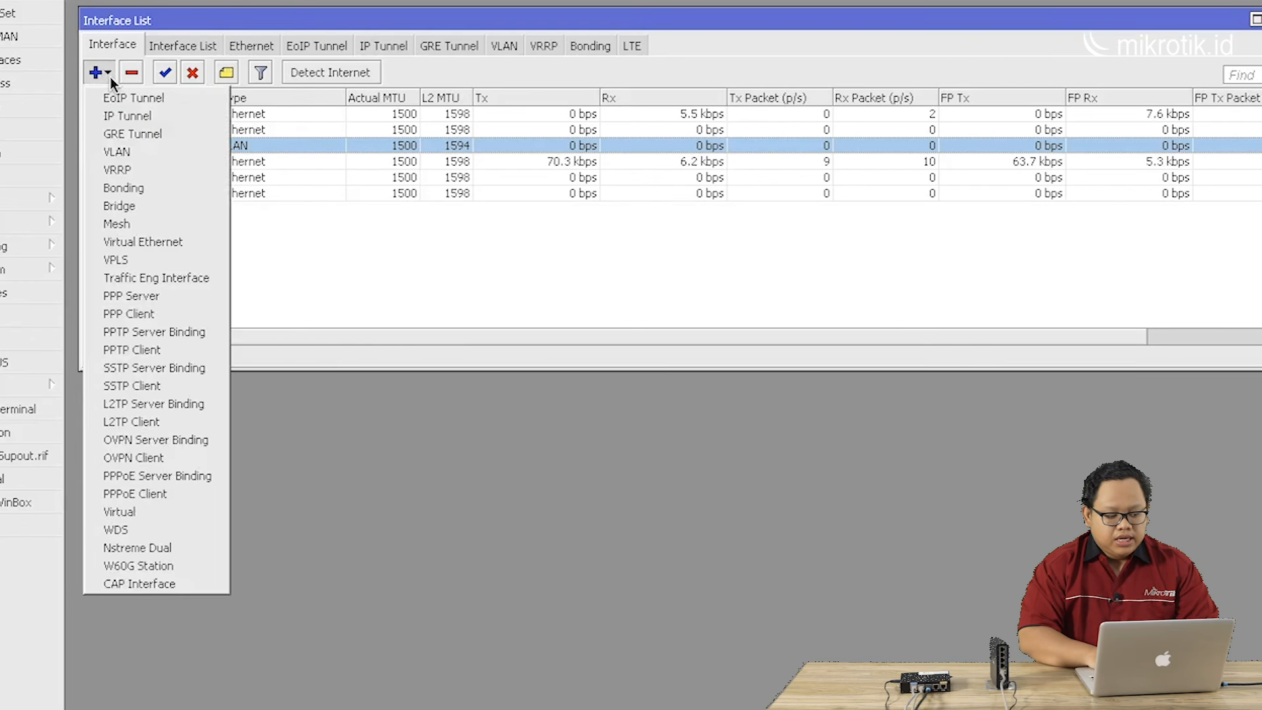
{"action": "left_click", "coordinate": [125, 152]}
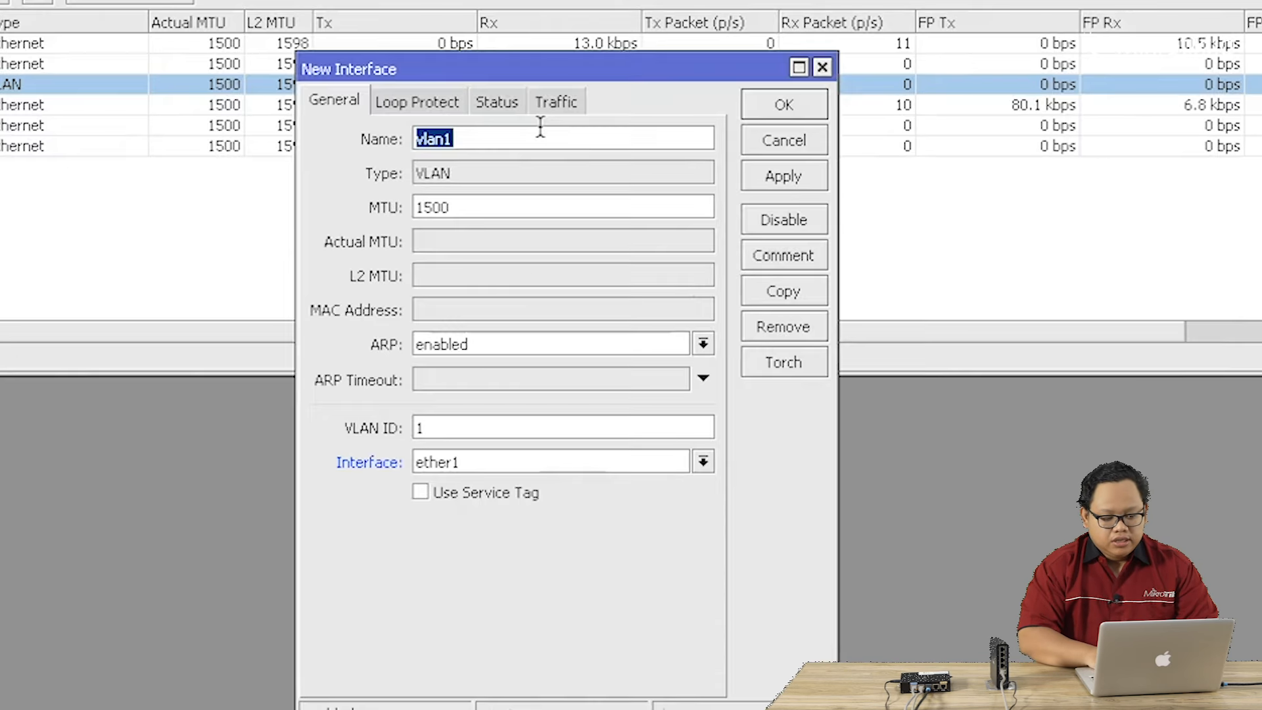
{"action": "left_click", "coordinate": [647, 182]}
{"action": "key", "text": "BackSpace"}
{"action": "type", "text": "200"}
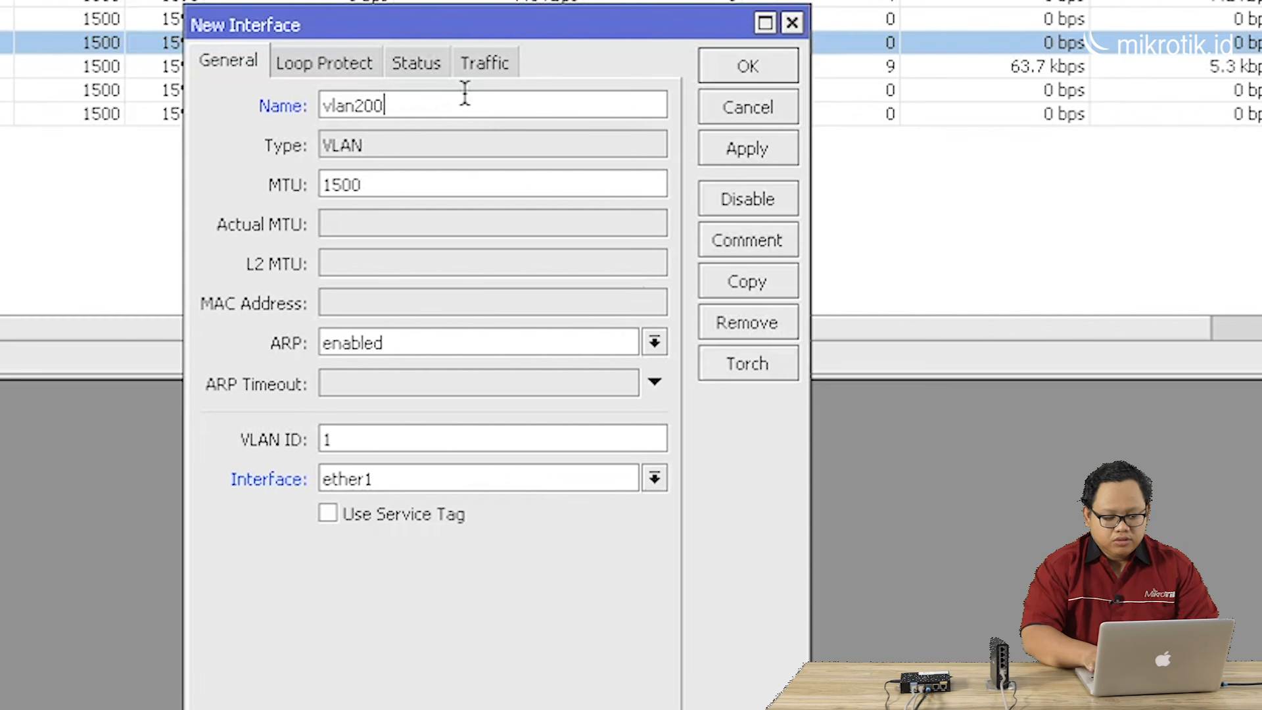
{"action": "left_click", "coordinate": [437, 439]}
{"action": "double_click", "coordinate": [436, 439]}
{"action": "type", "text": "200"}
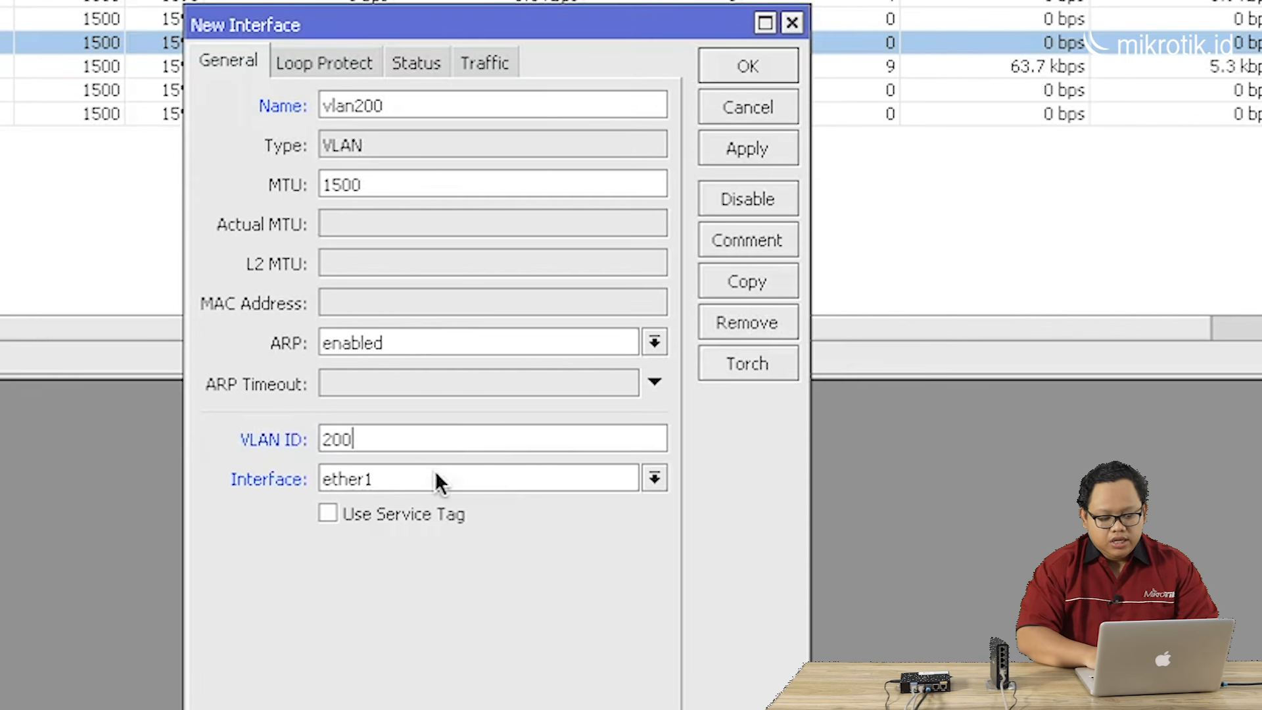
{"action": "left_click", "coordinate": [435, 472]}
{"action": "left_click", "coordinate": [430, 522]}
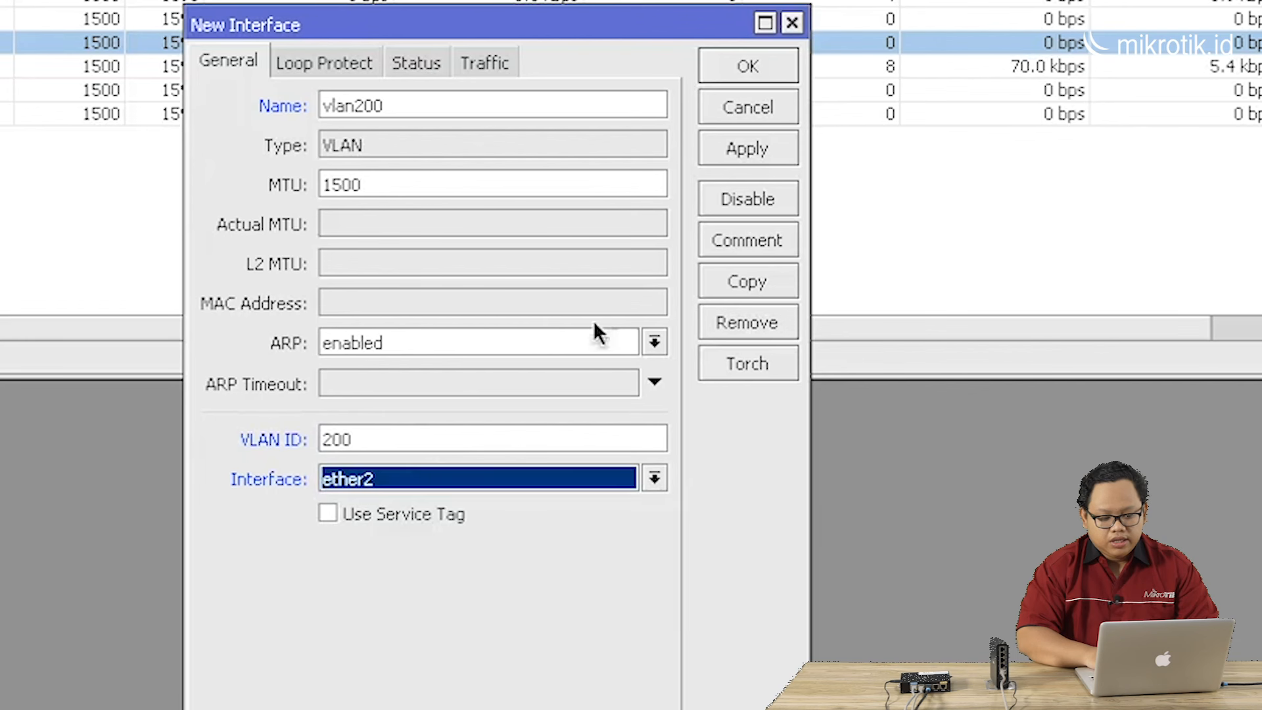
{"action": "left_click", "coordinate": [760, 157]}
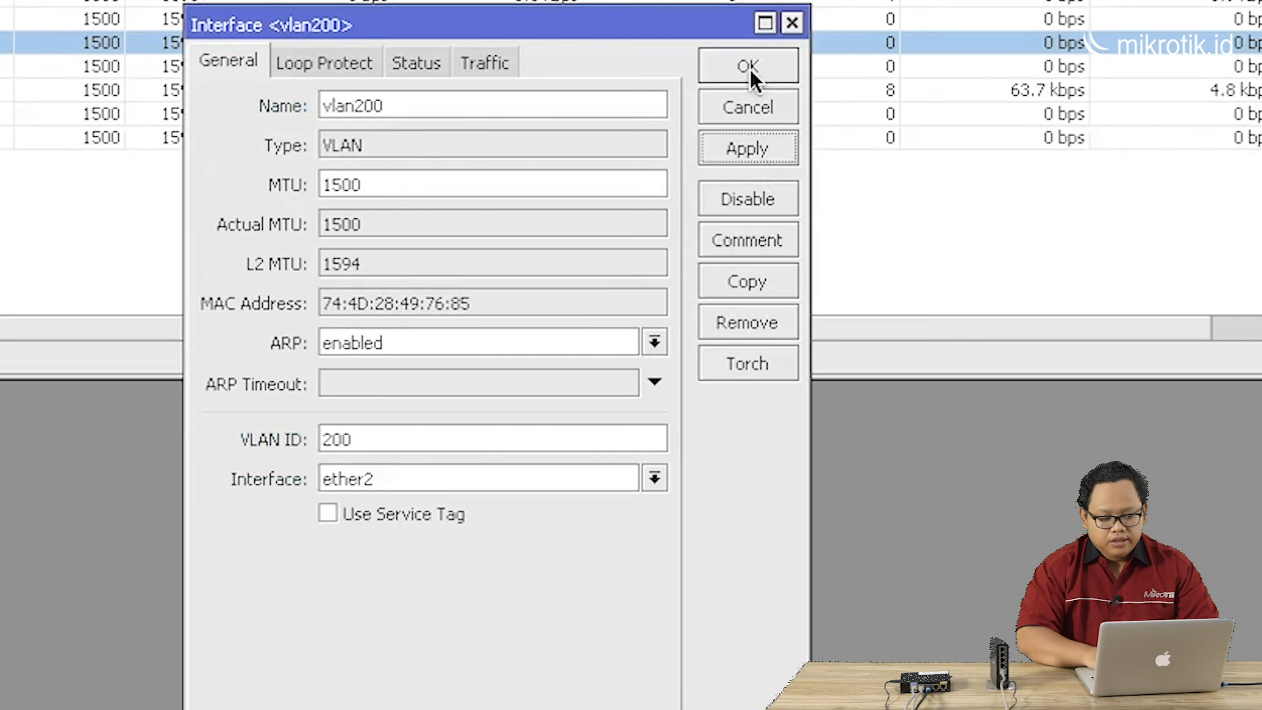
Step: Confirm the vlan200 interface settings and open the router's IP address list, placing it below the interface entries
{"action": "left_click", "coordinate": [749, 67]}
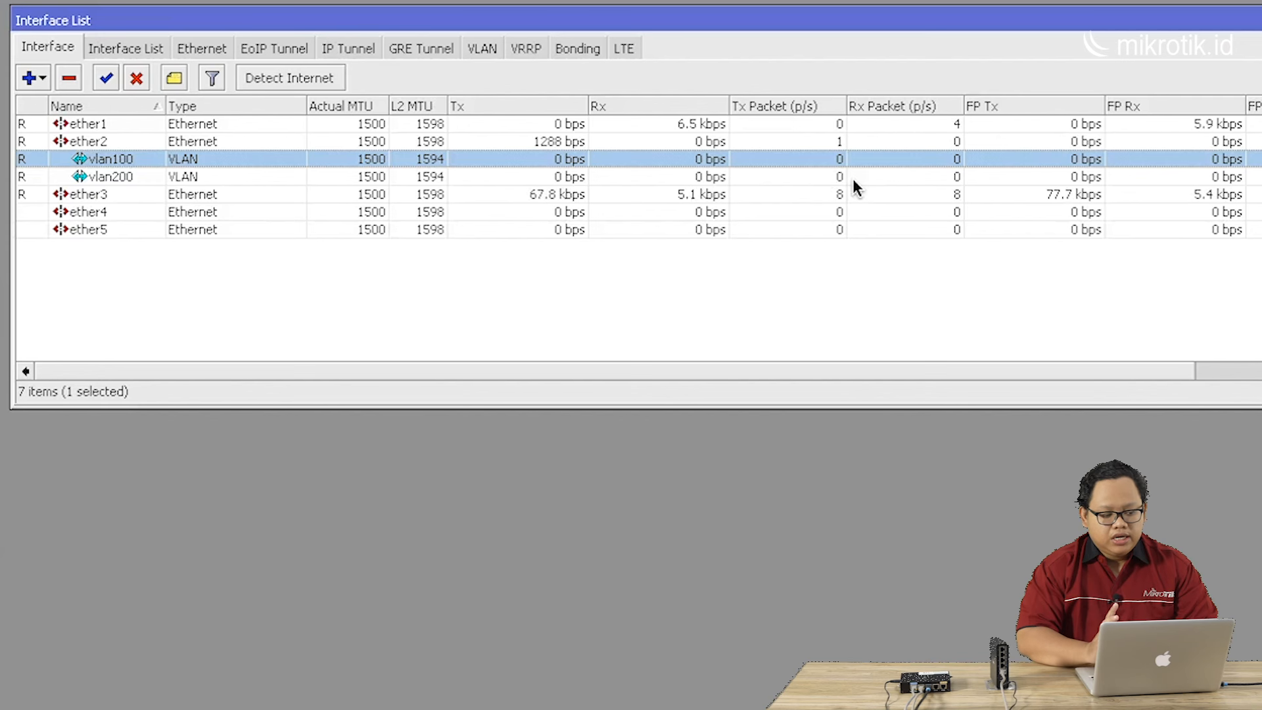
{"action": "left_click", "coordinate": [397, 174]}
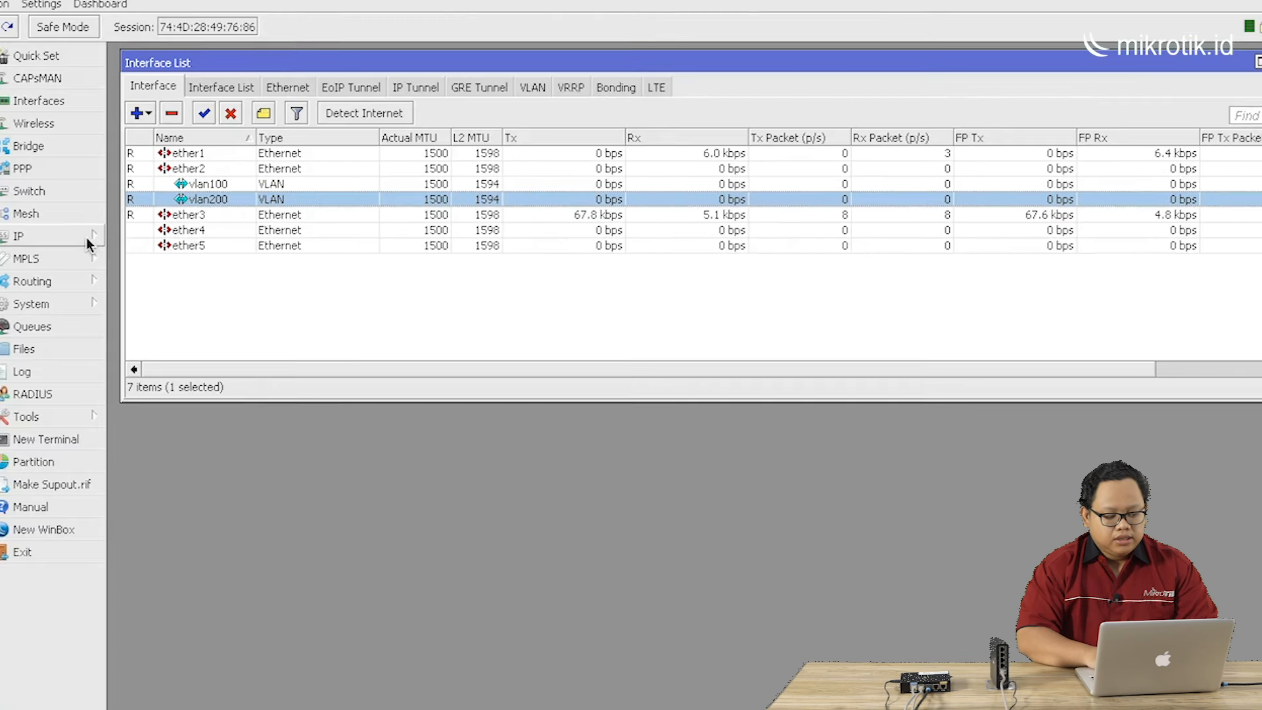
{"action": "left_click", "coordinate": [85, 241]}
{"action": "left_click", "coordinate": [141, 258]}
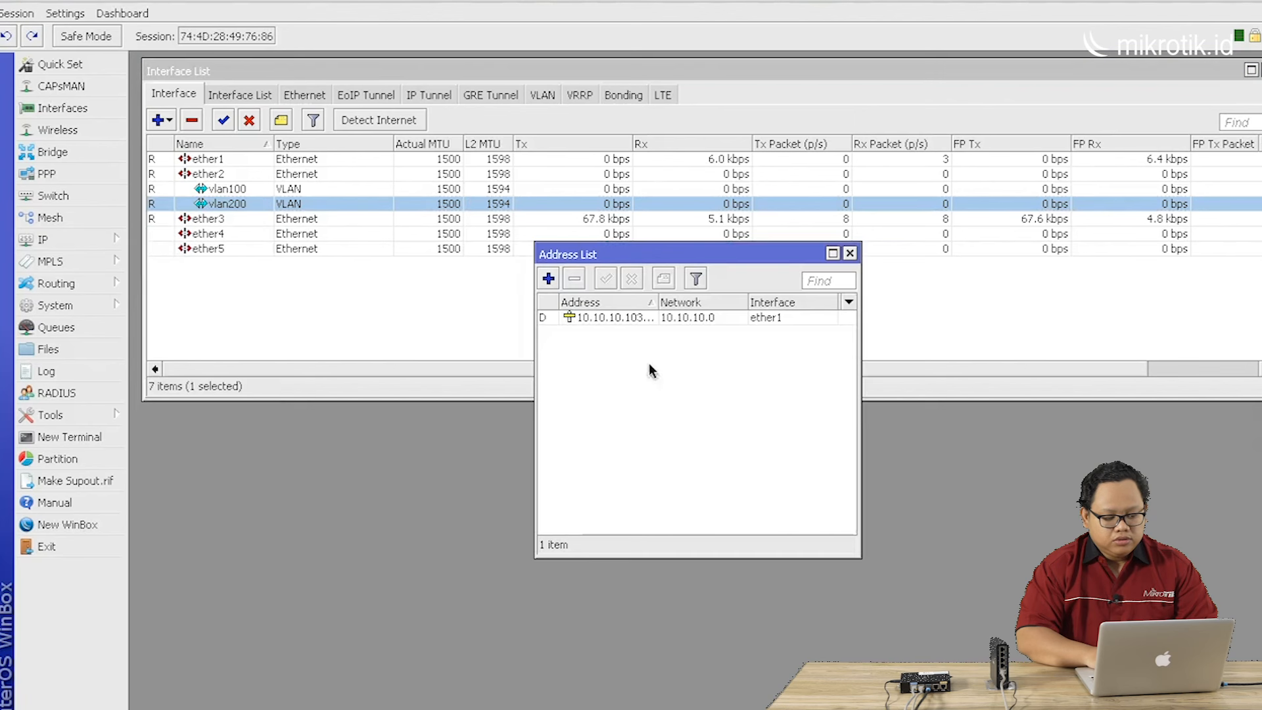
{"action": "left_click_drag", "start_coordinate": [635, 259], "coordinate": [251, 277]}
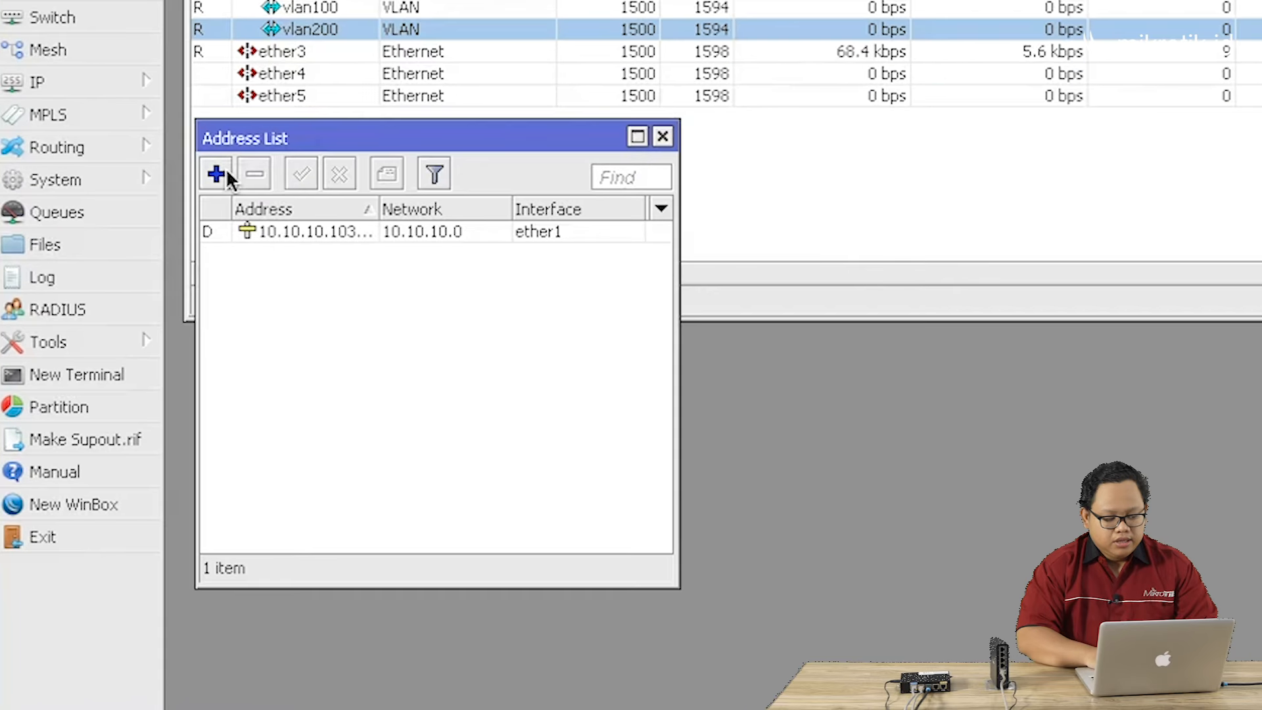
Step: Add the IP address 172.31.1.1/24 to the vlan100 interface
{"action": "left_click", "coordinate": [163, 301]}
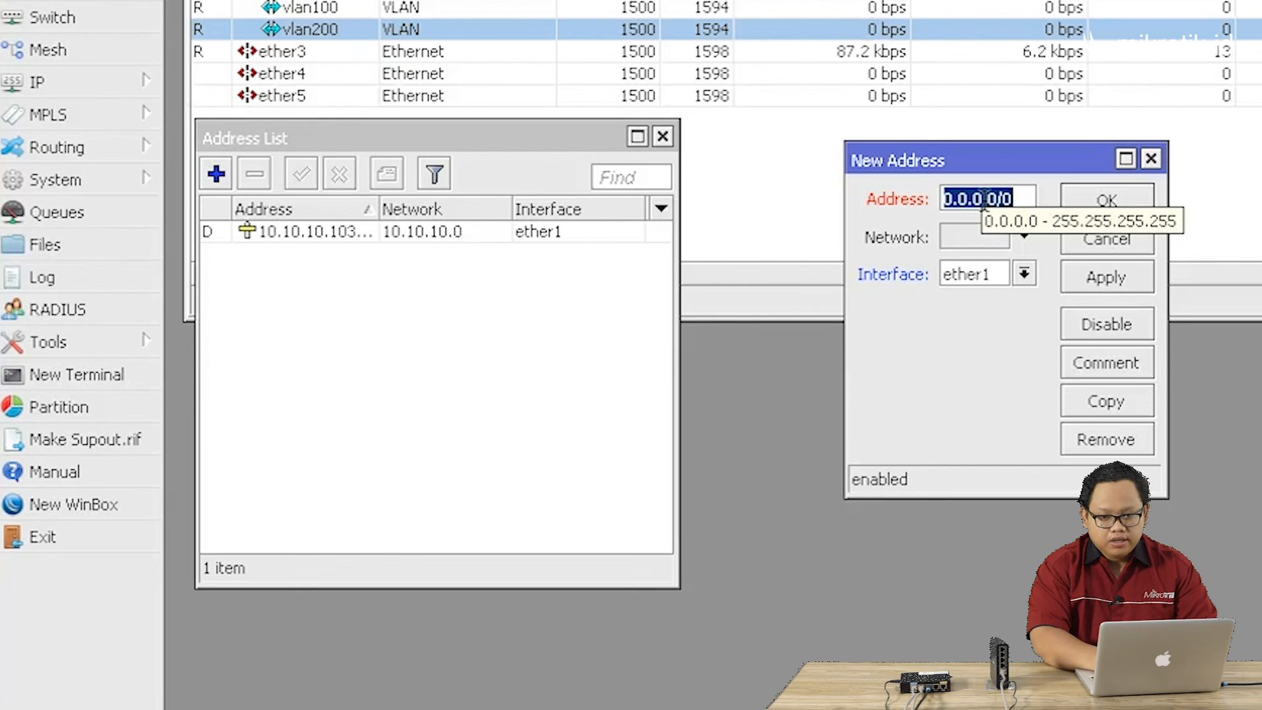
{"action": "type", "text": "172.3"}
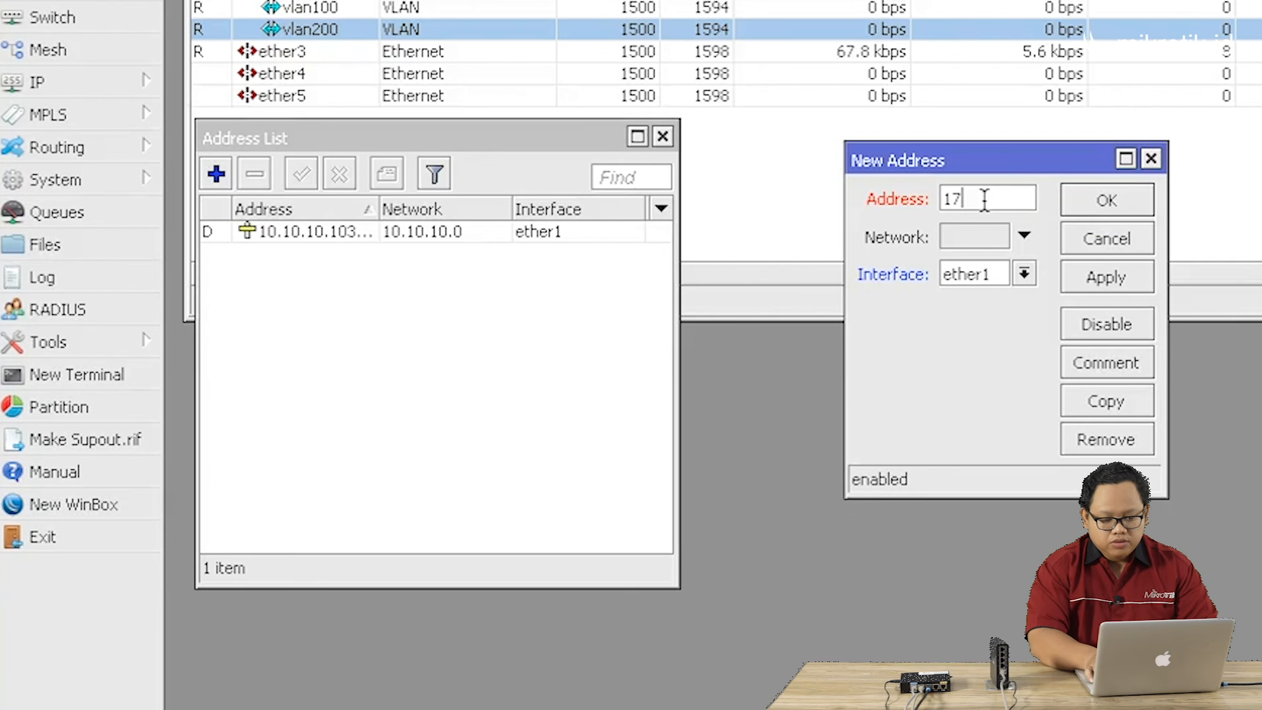
{"action": "type", "text": "1.1."}
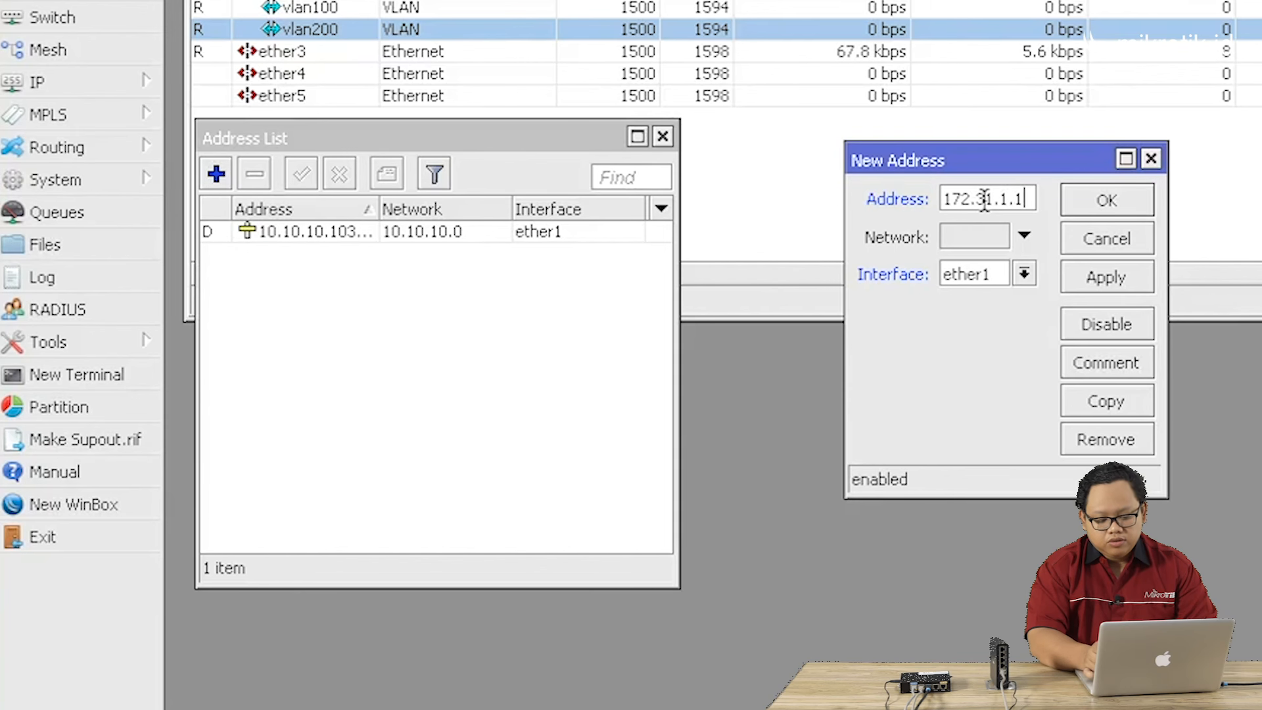
{"action": "type", "text": "1/24"}
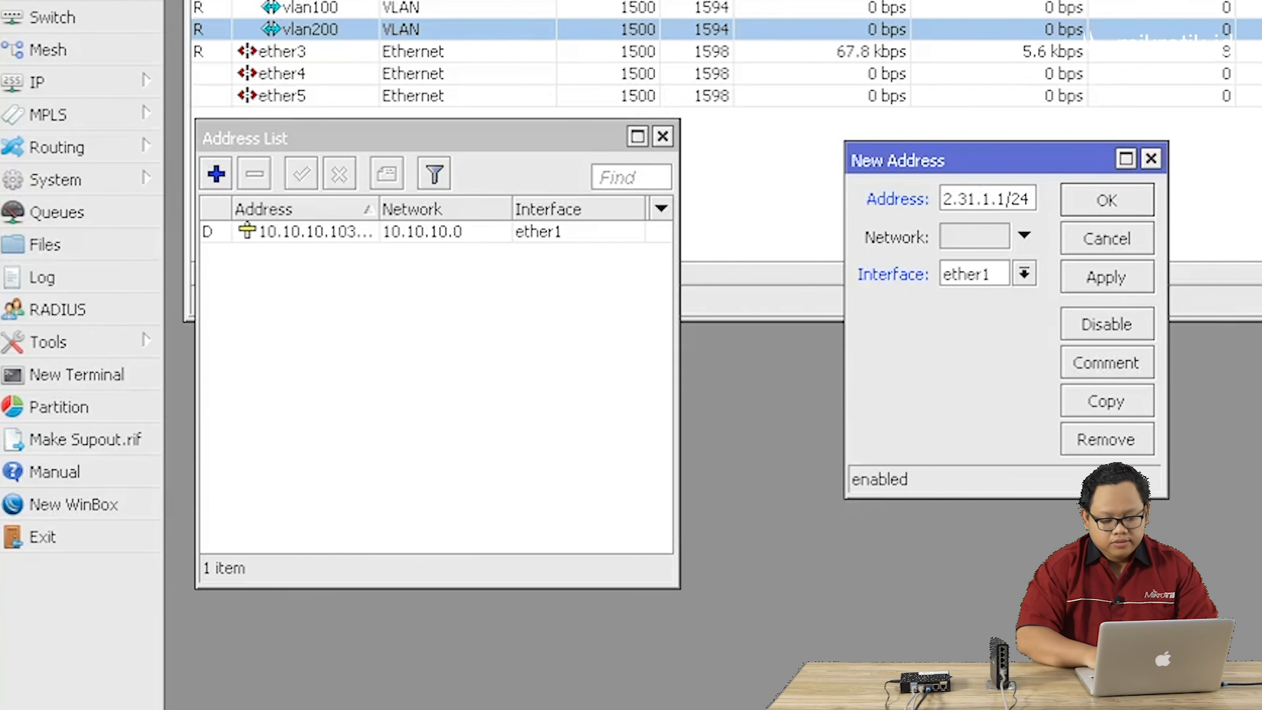
{"action": "left_click_drag", "start_coordinate": [1159, 492], "coordinate": [1261, 497]}
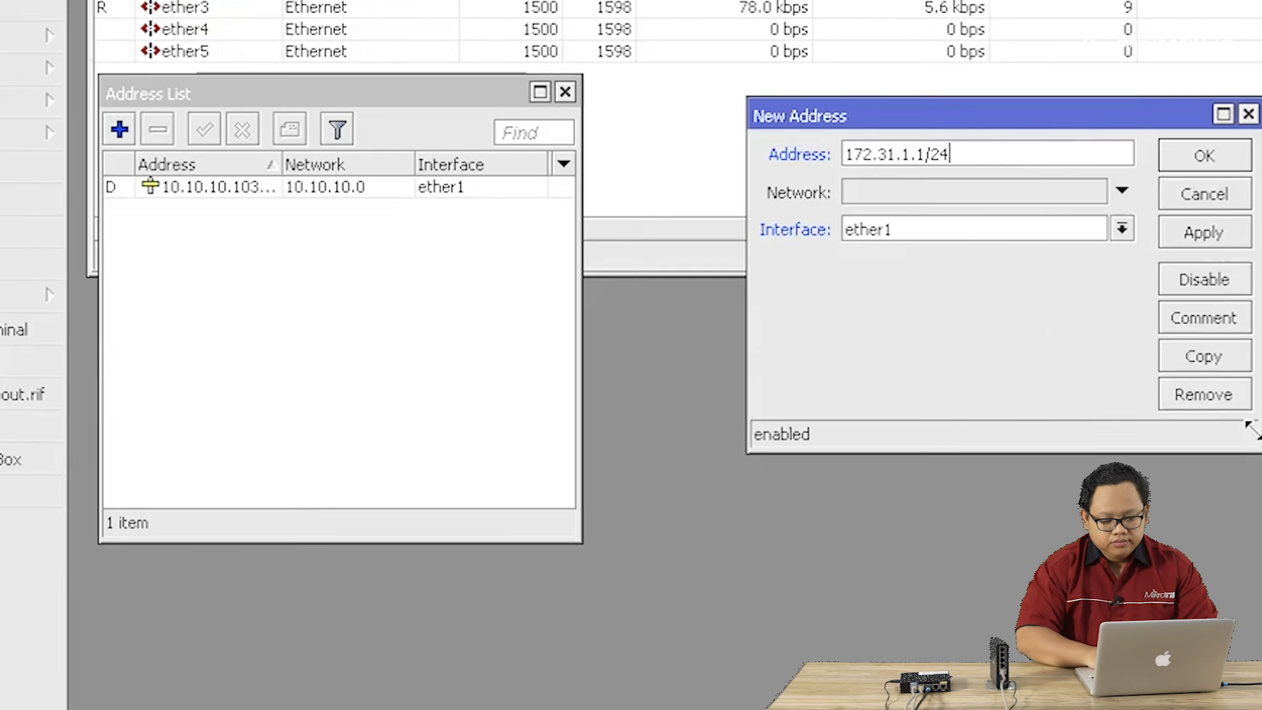
{"action": "left_click", "coordinate": [1119, 232]}
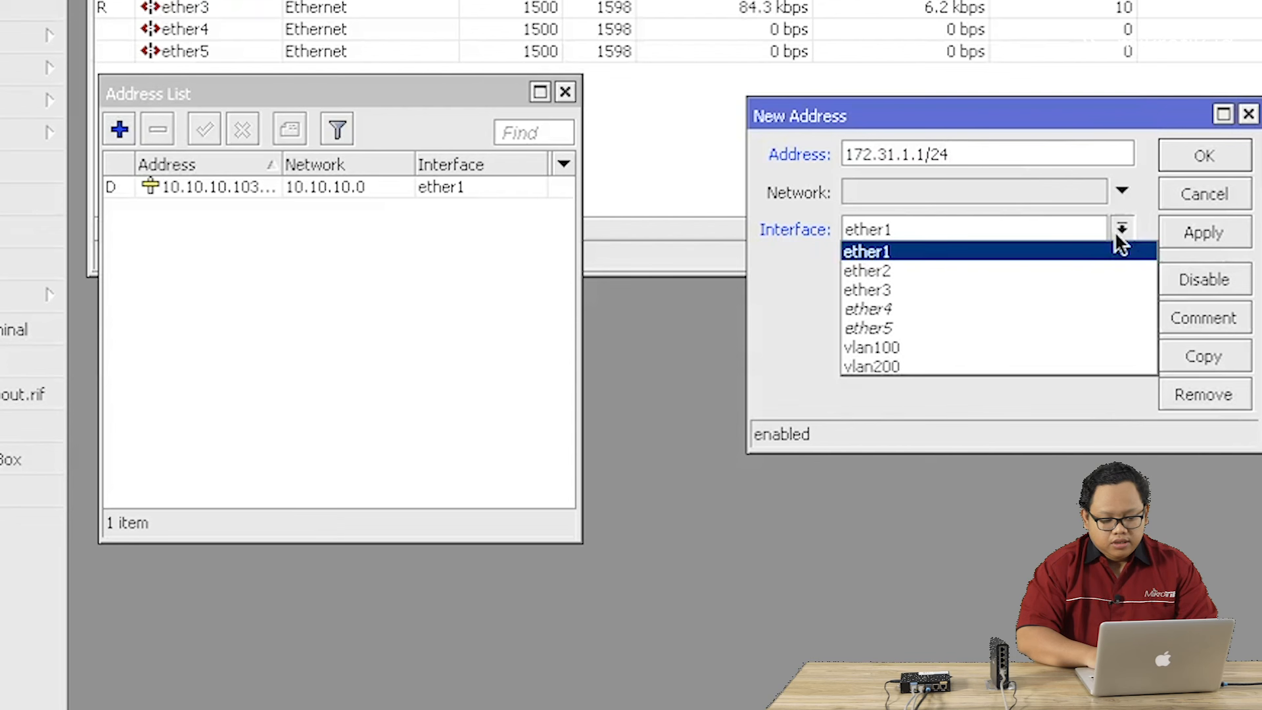
{"action": "left_click", "coordinate": [1076, 340]}
{"action": "left_click", "coordinate": [1209, 153]}
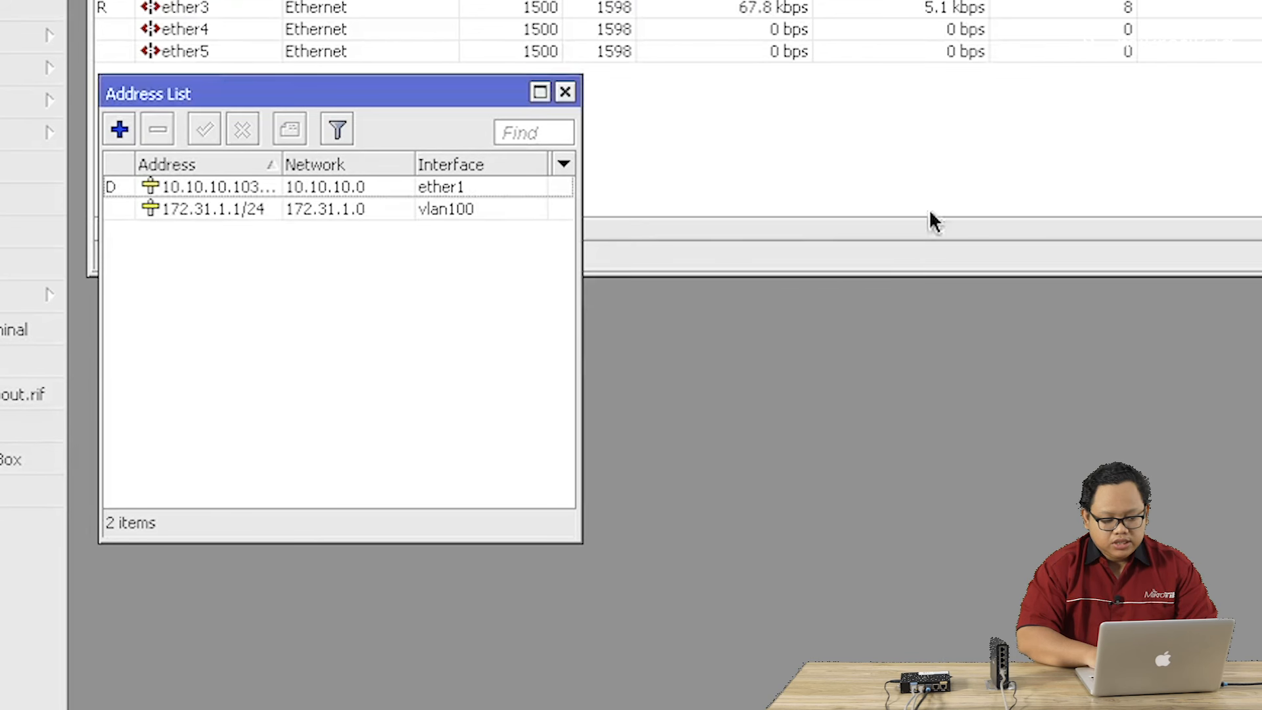
Step: Add the IP address 192.168.30.1/24 to the vlan200 interface
{"action": "left_click", "coordinate": [121, 130]}
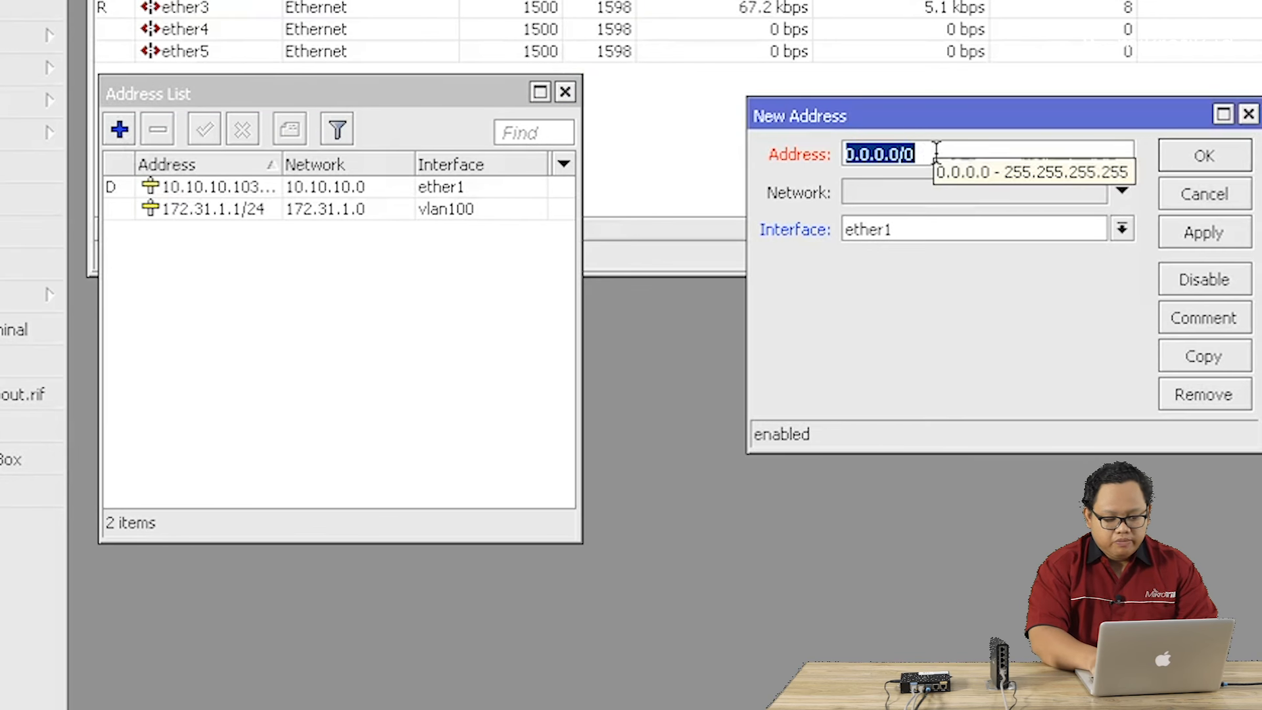
{"action": "type", "text": "192.168."}
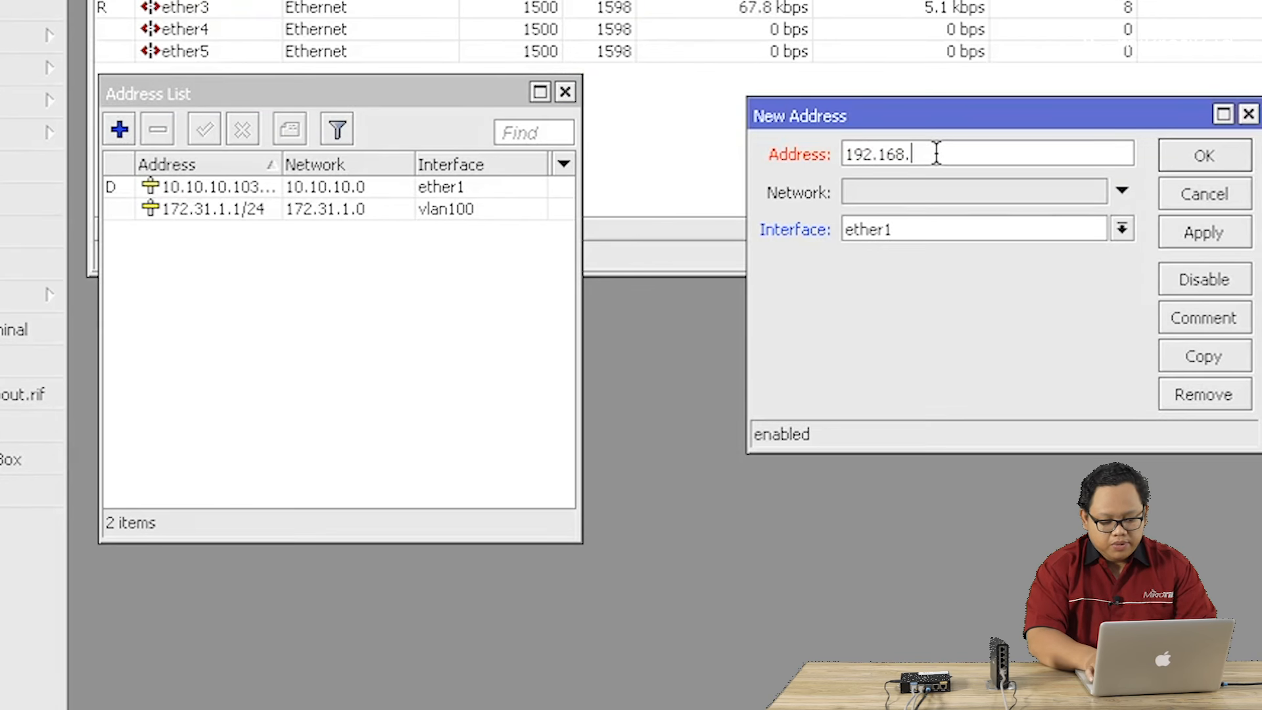
{"action": "type", "text": "30.1/24"}
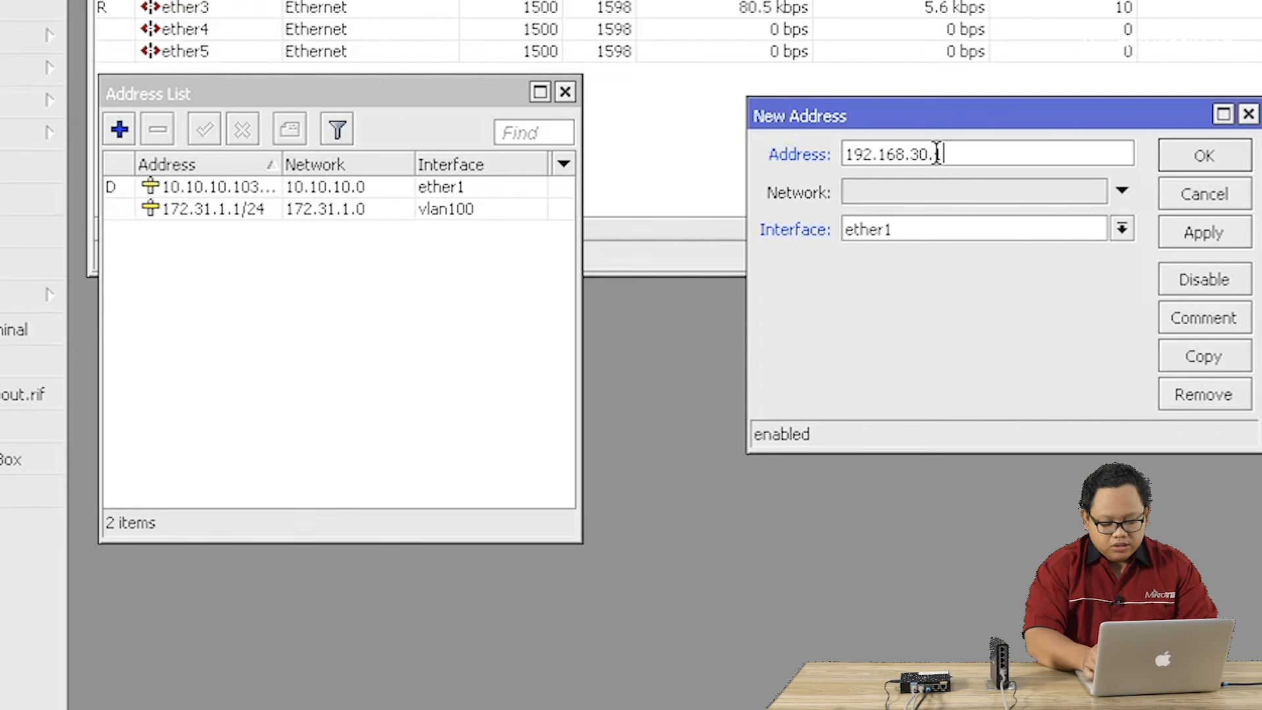
{"action": "left_click", "coordinate": [926, 226]}
{"action": "left_click", "coordinate": [917, 366]}
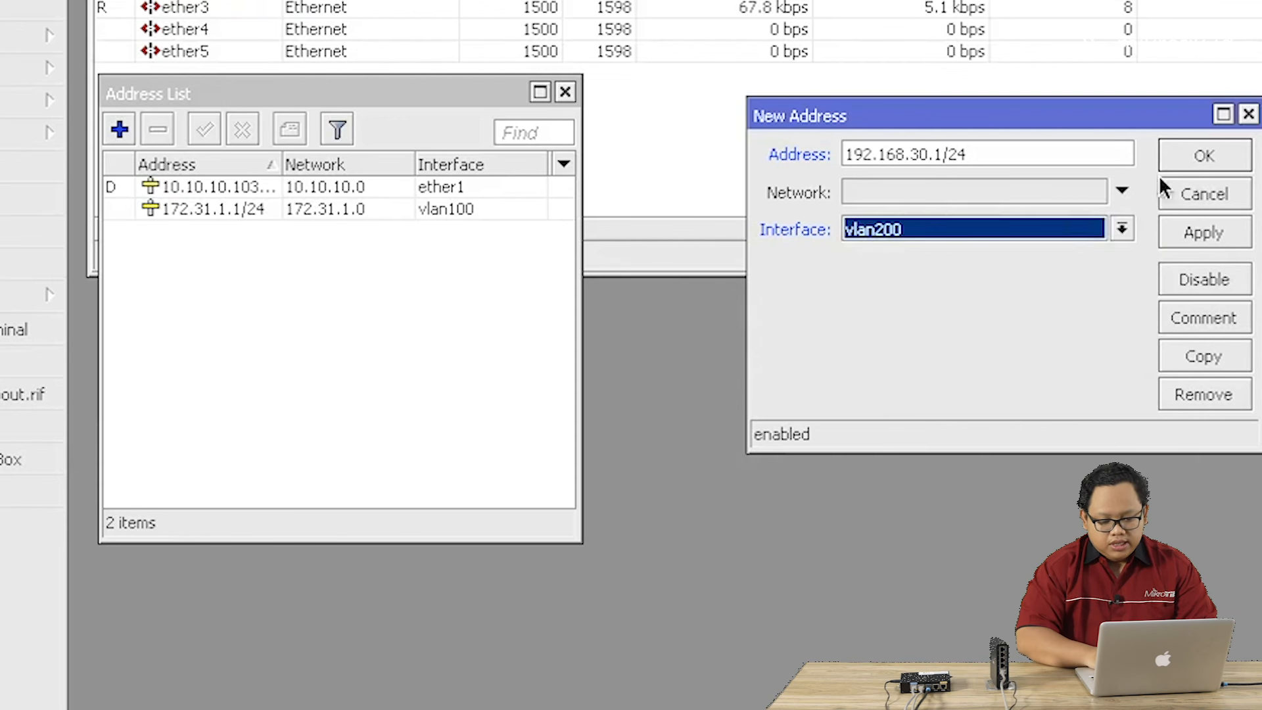
{"action": "left_click", "coordinate": [1187, 161]}
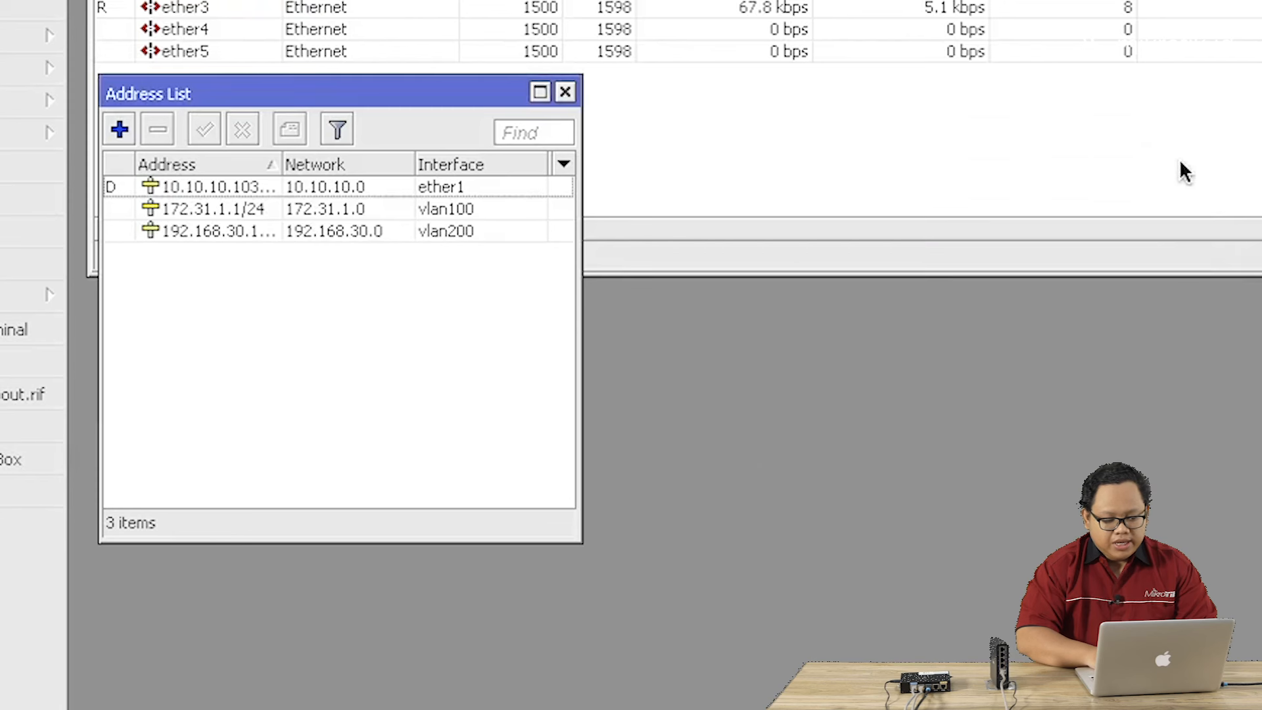
Step: Widen the Address column of the address list to fit the full addresses, and shift the list slightly upward
{"action": "left_click", "coordinate": [389, 208]}
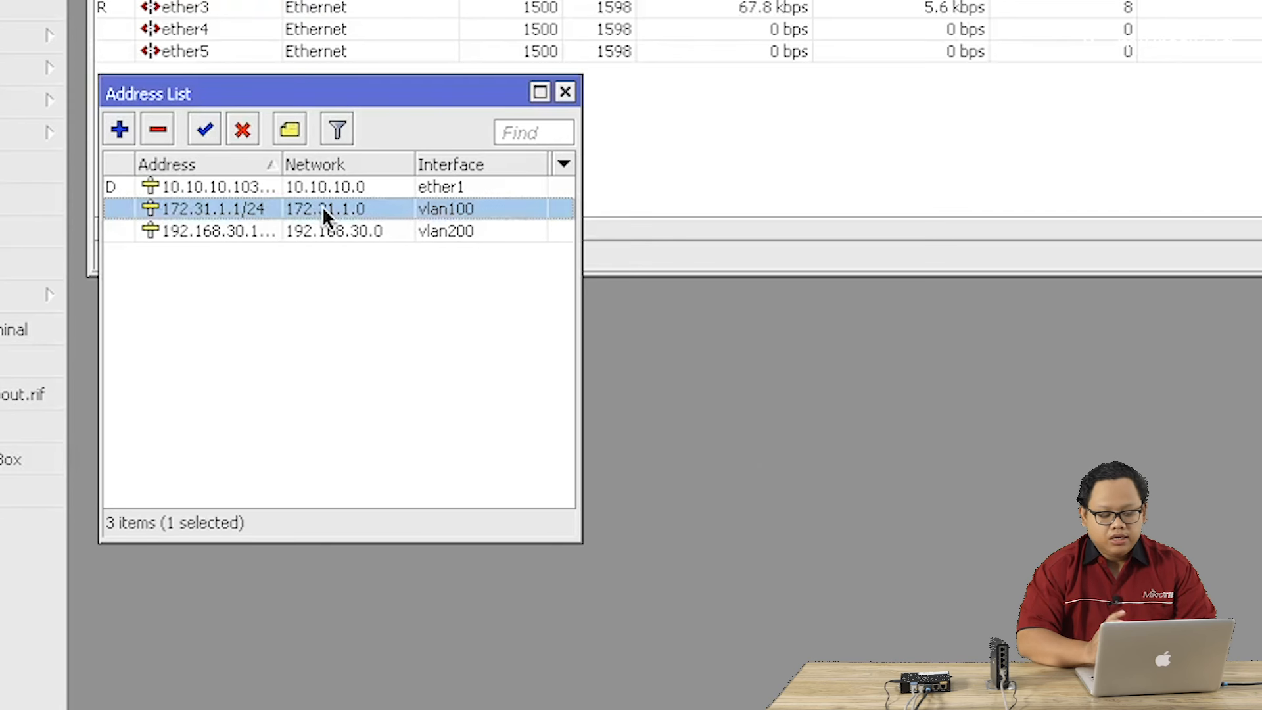
{"action": "left_click", "coordinate": [271, 231]}
{"action": "left_click_drag", "start_coordinate": [283, 165], "coordinate": [338, 166]}
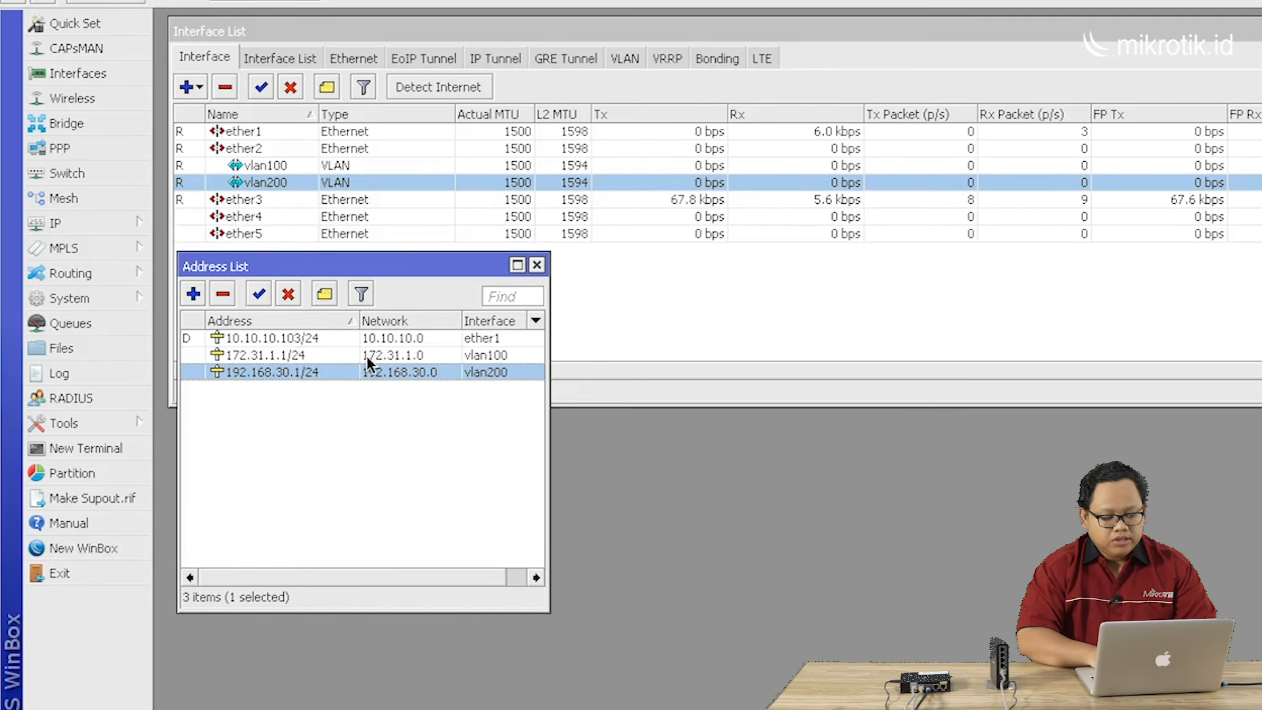
{"action": "left_click_drag", "start_coordinate": [381, 271], "coordinate": [382, 263]}
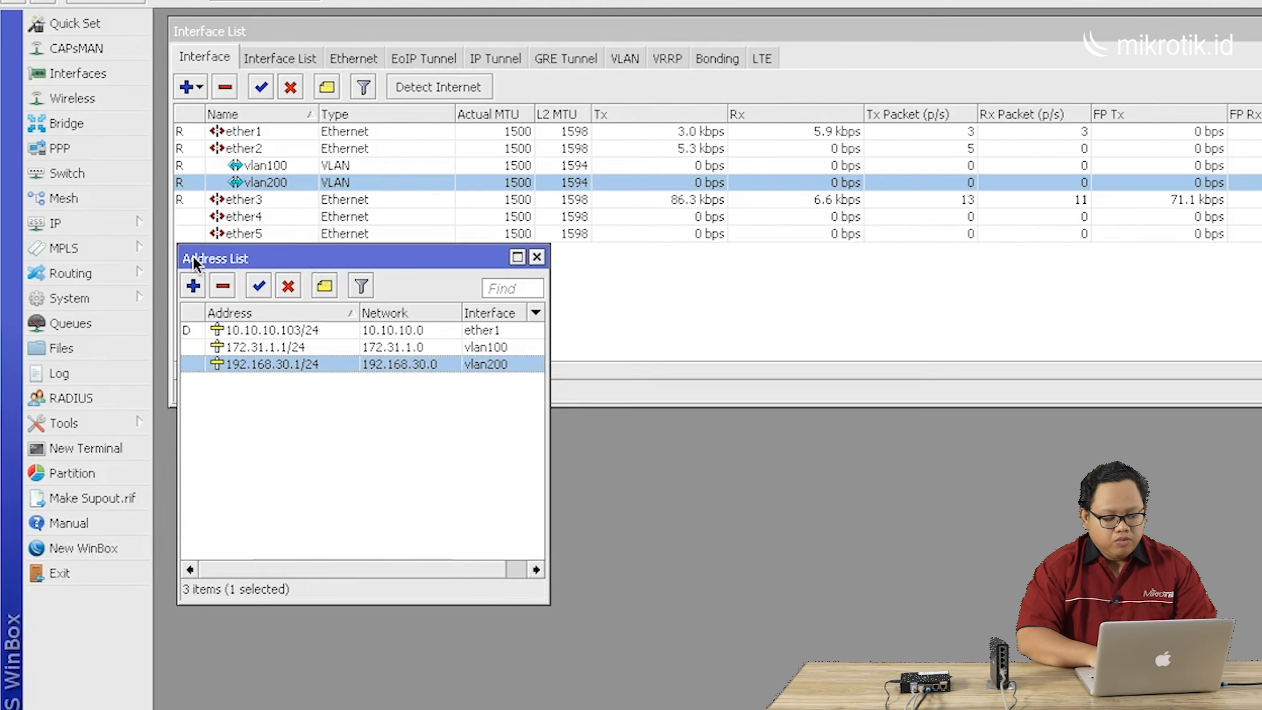
Step: Run DHCP Setup on vlan100 with address space 172.31.1.0/24, gateway 172.31.1.1, pool 172.31.1.2-172.31.1.254 and DNS server 10.10.10.1
{"action": "left_click", "coordinate": [136, 225]}
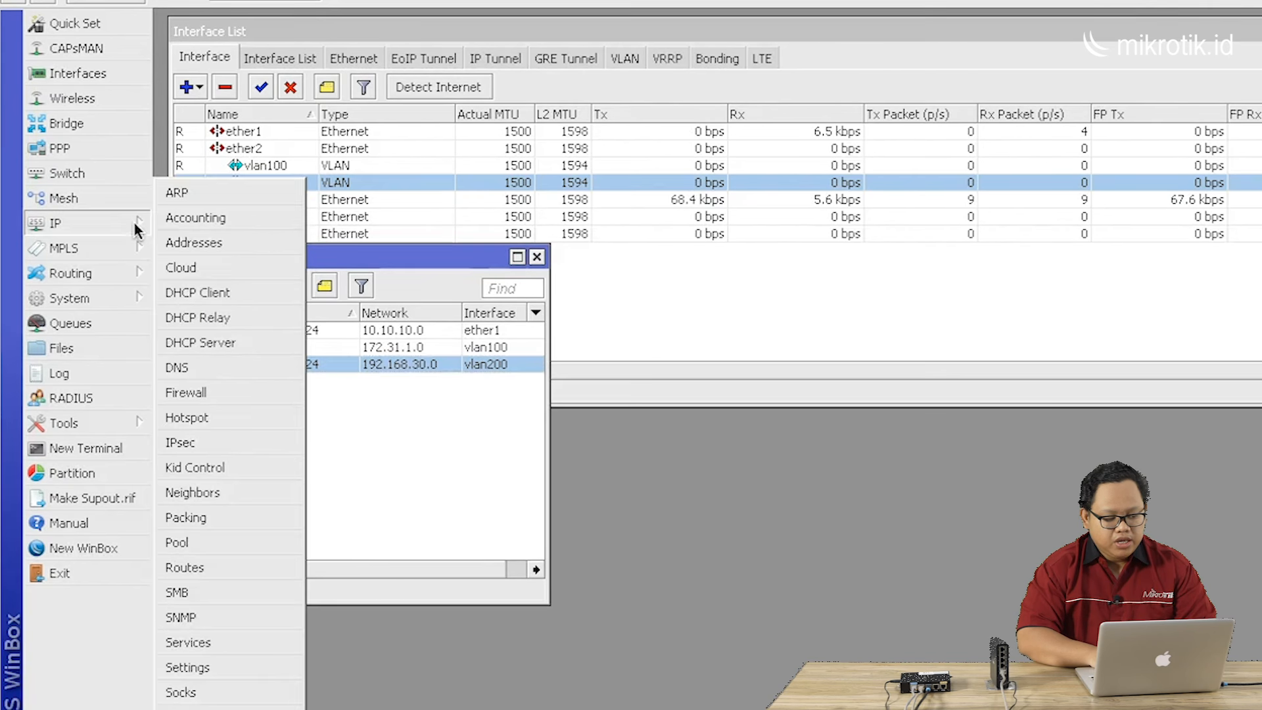
{"action": "left_click", "coordinate": [241, 336]}
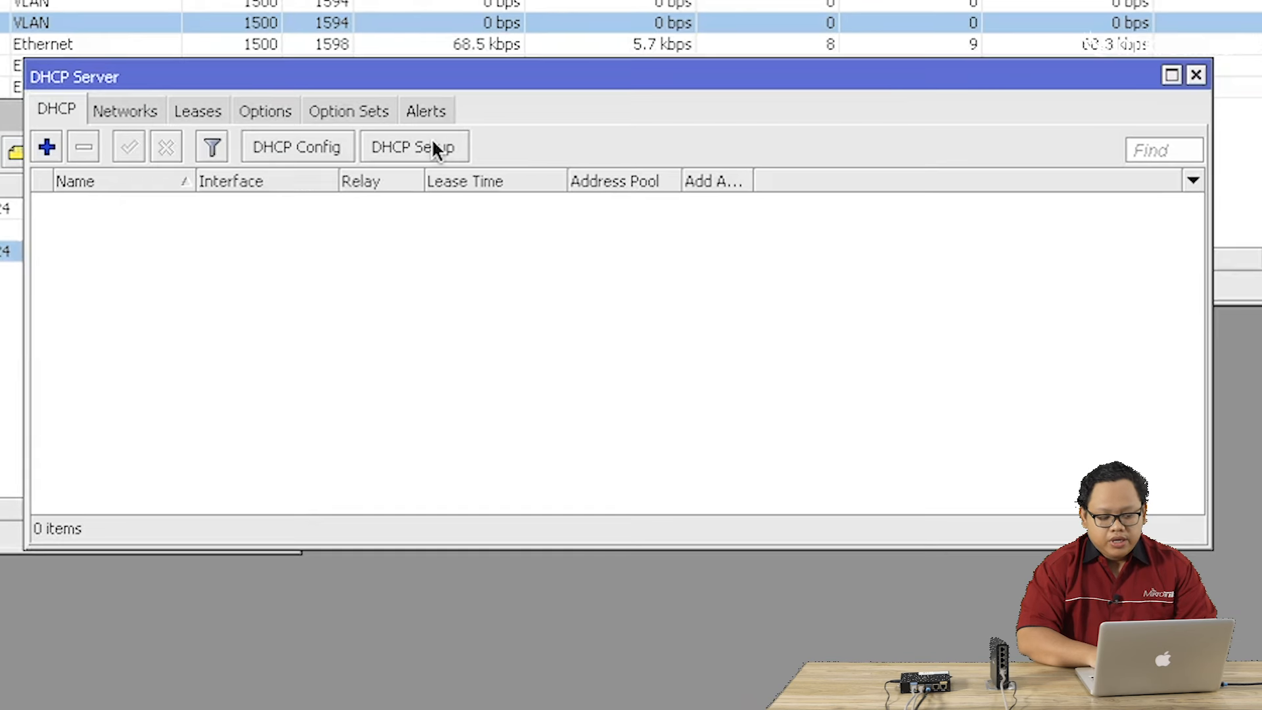
{"action": "left_click", "coordinate": [433, 143]}
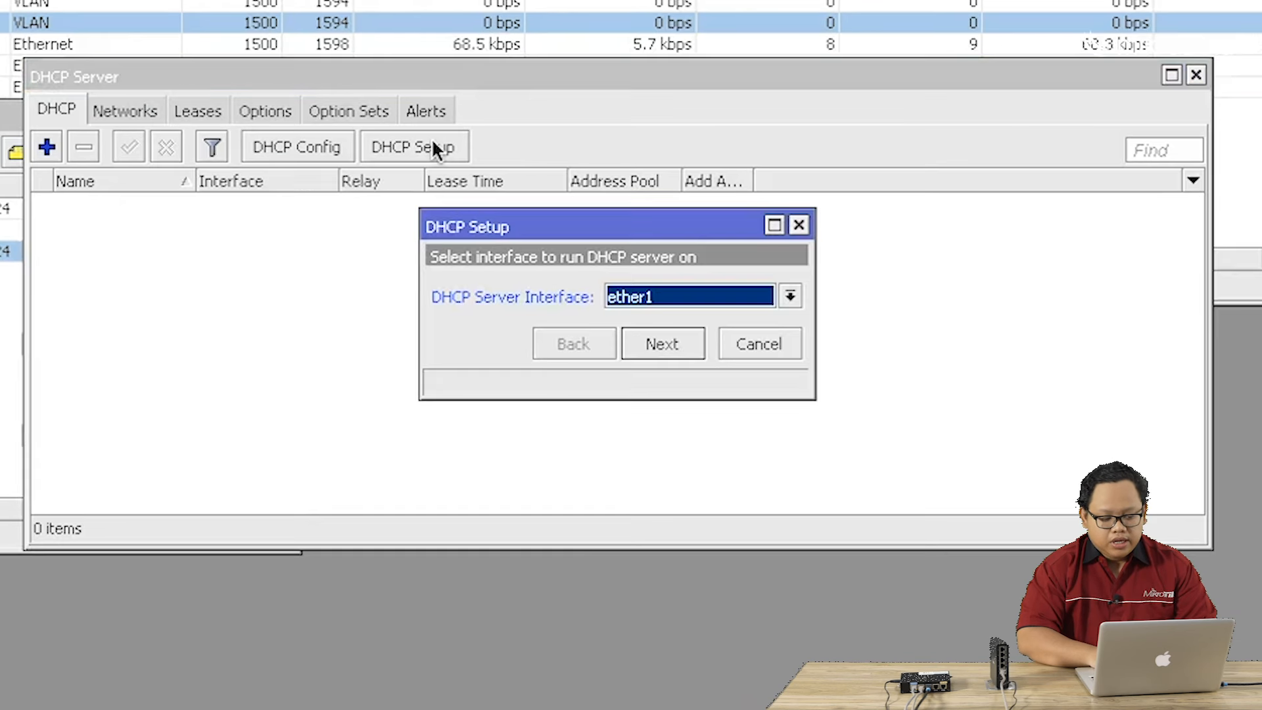
{"action": "left_click", "coordinate": [789, 297]}
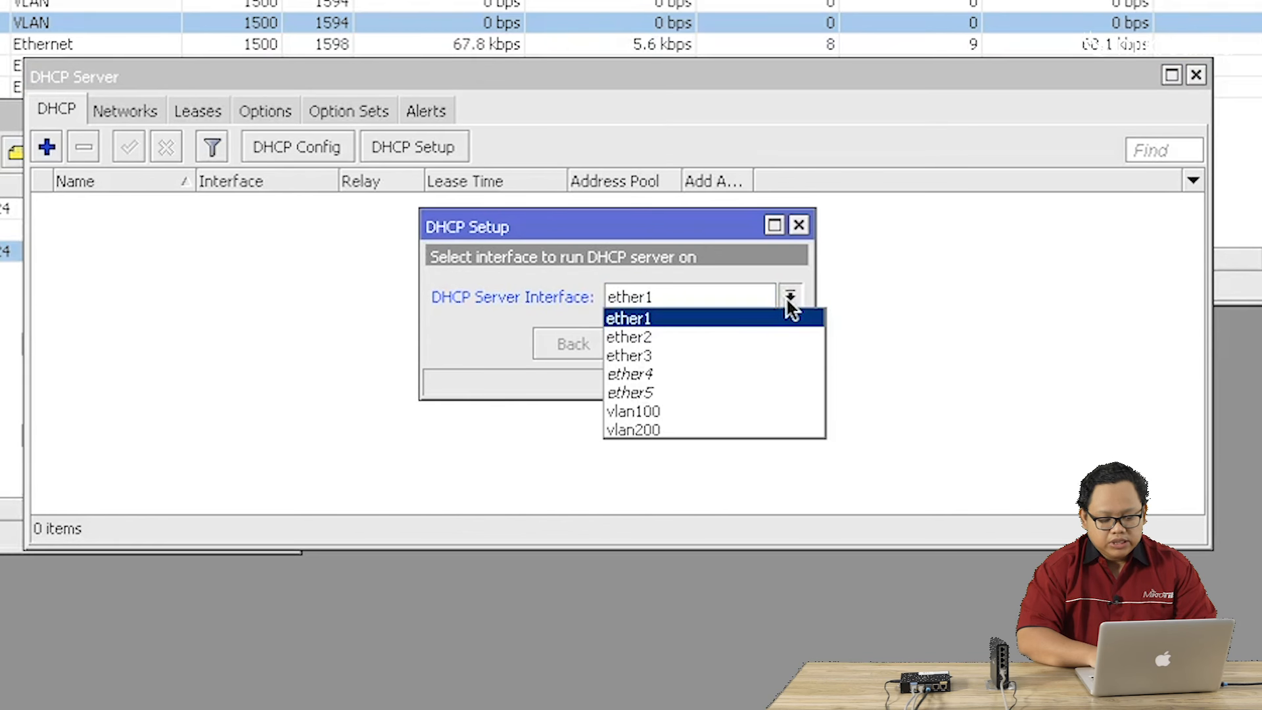
{"action": "left_click", "coordinate": [756, 411]}
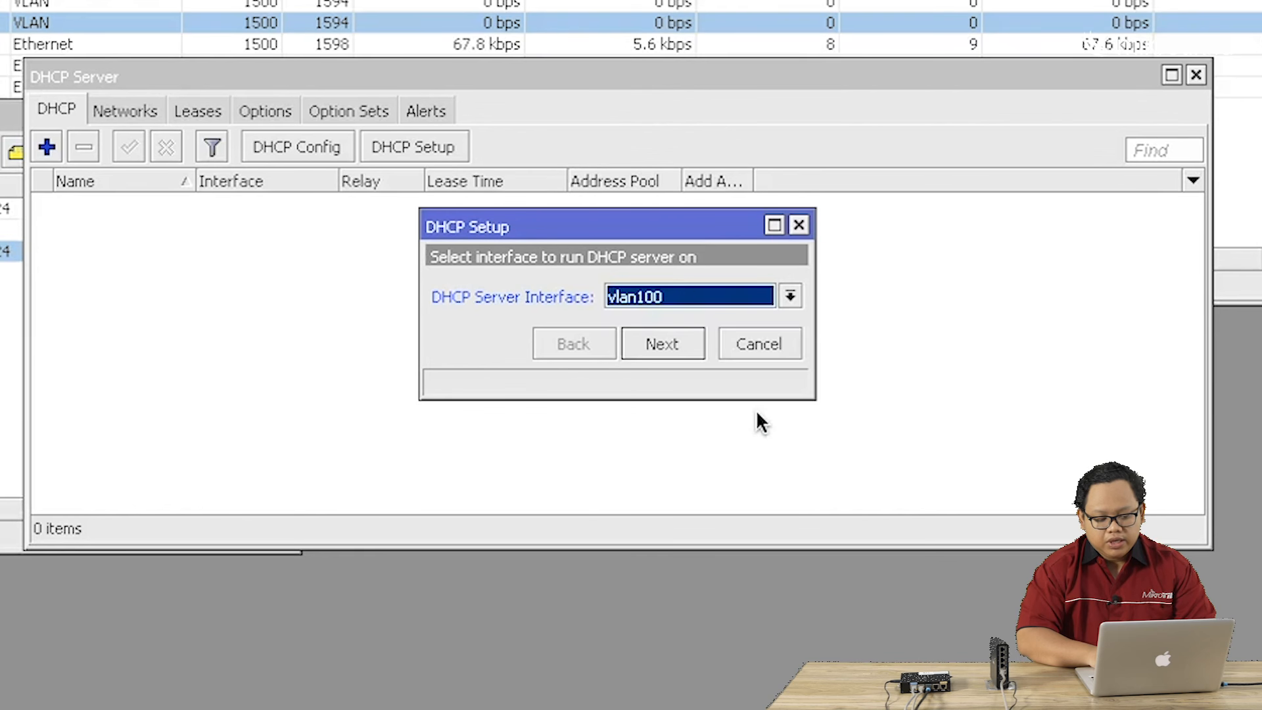
{"action": "left_click", "coordinate": [681, 350]}
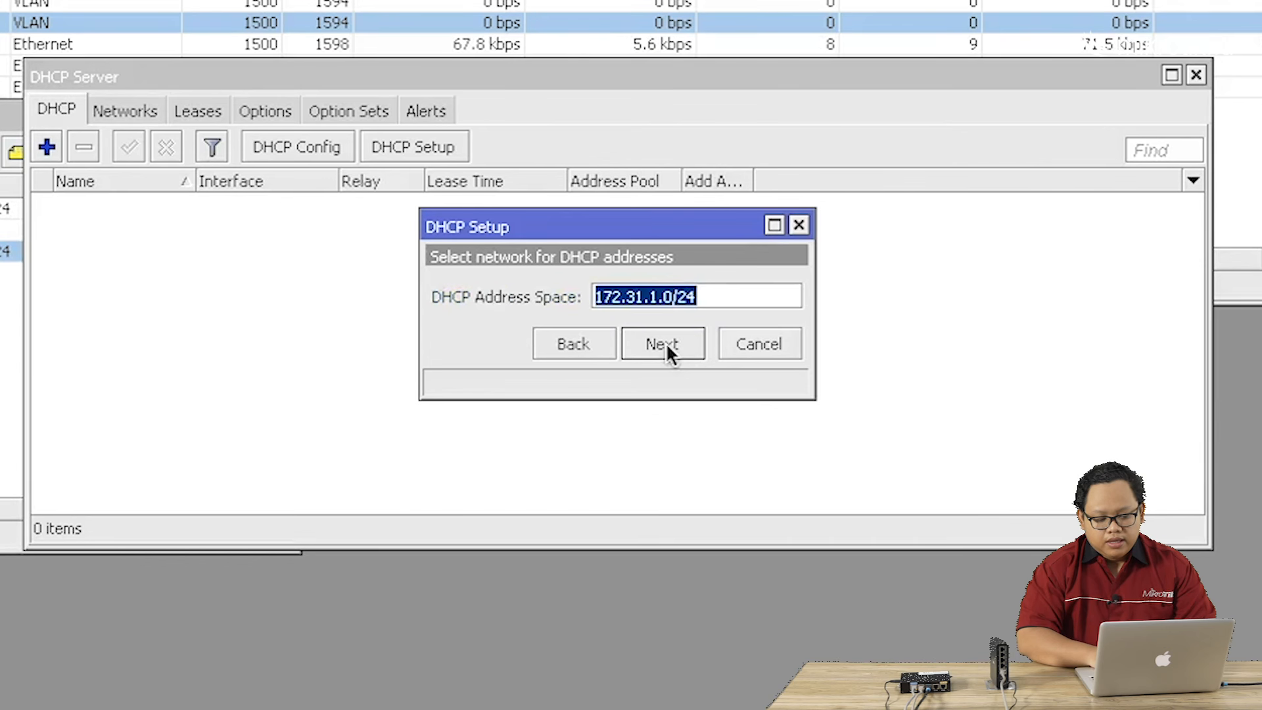
{"action": "left_click", "coordinate": [666, 342]}
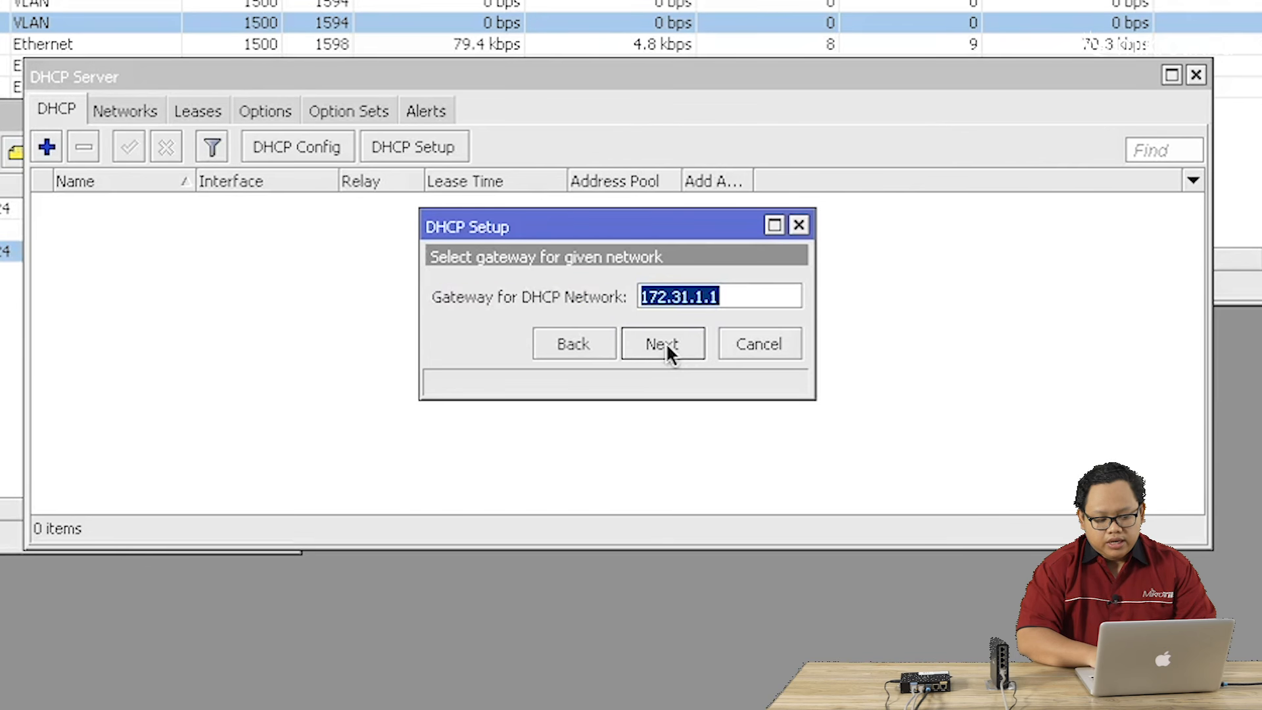
{"action": "left_click", "coordinate": [665, 342]}
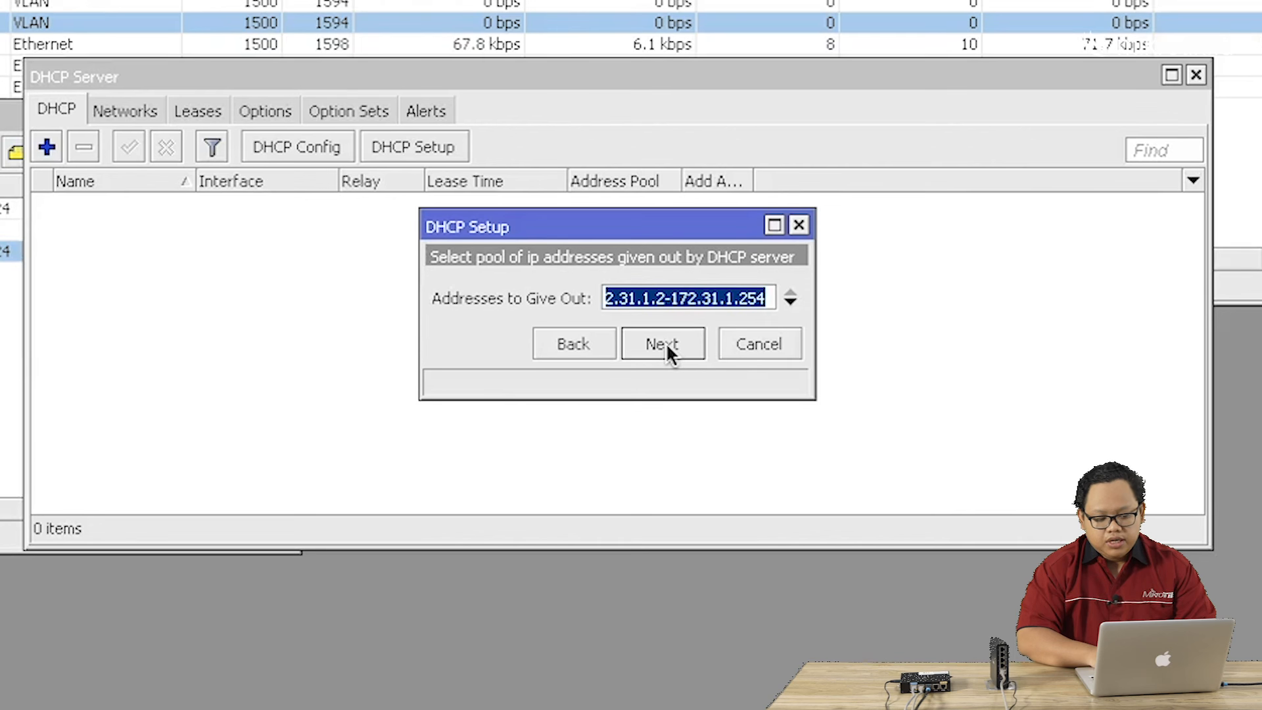
{"action": "left_click", "coordinate": [666, 342]}
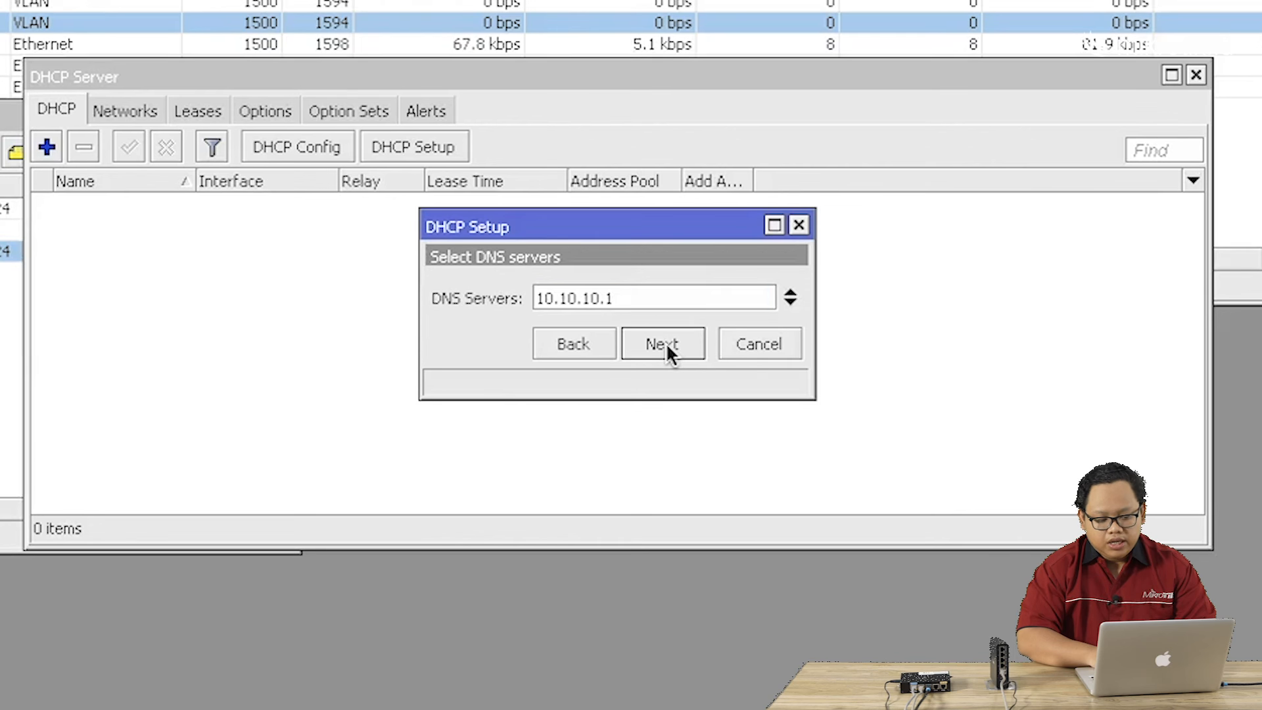
{"action": "left_click", "coordinate": [665, 342]}
{"action": "left_click", "coordinate": [665, 342]}
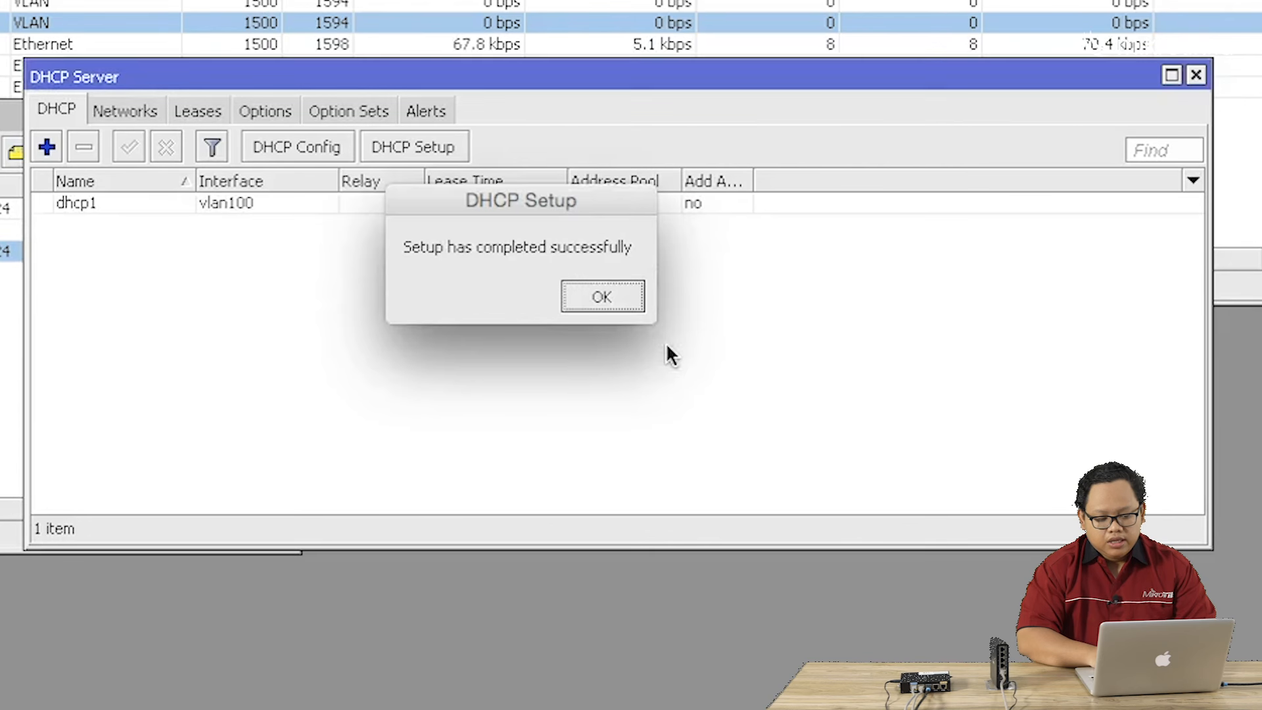
{"action": "left_click", "coordinate": [628, 299]}
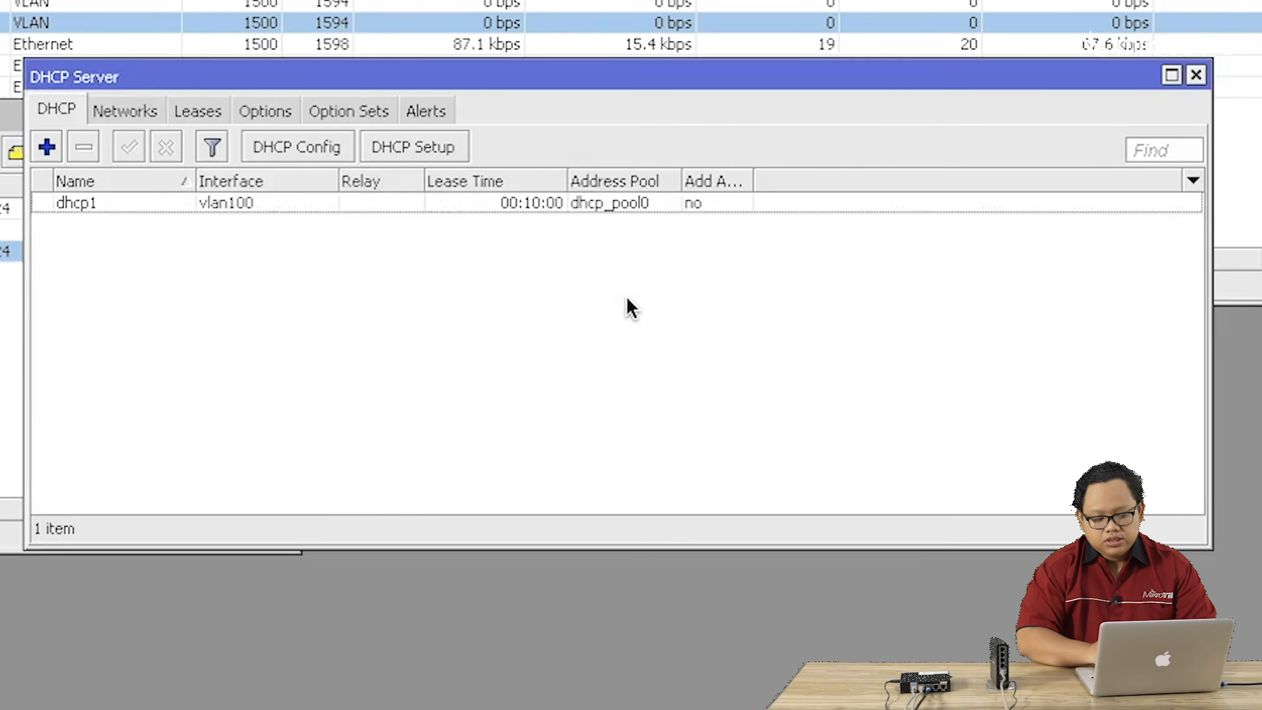
Step: Run DHCP Setup on vlan200 with address space 192.168.30.0/24, gateway 192.168.30.1, pool 192.168.30.2-192.168.30.254 and lease time 00:10:00
{"action": "left_click", "coordinate": [429, 146]}
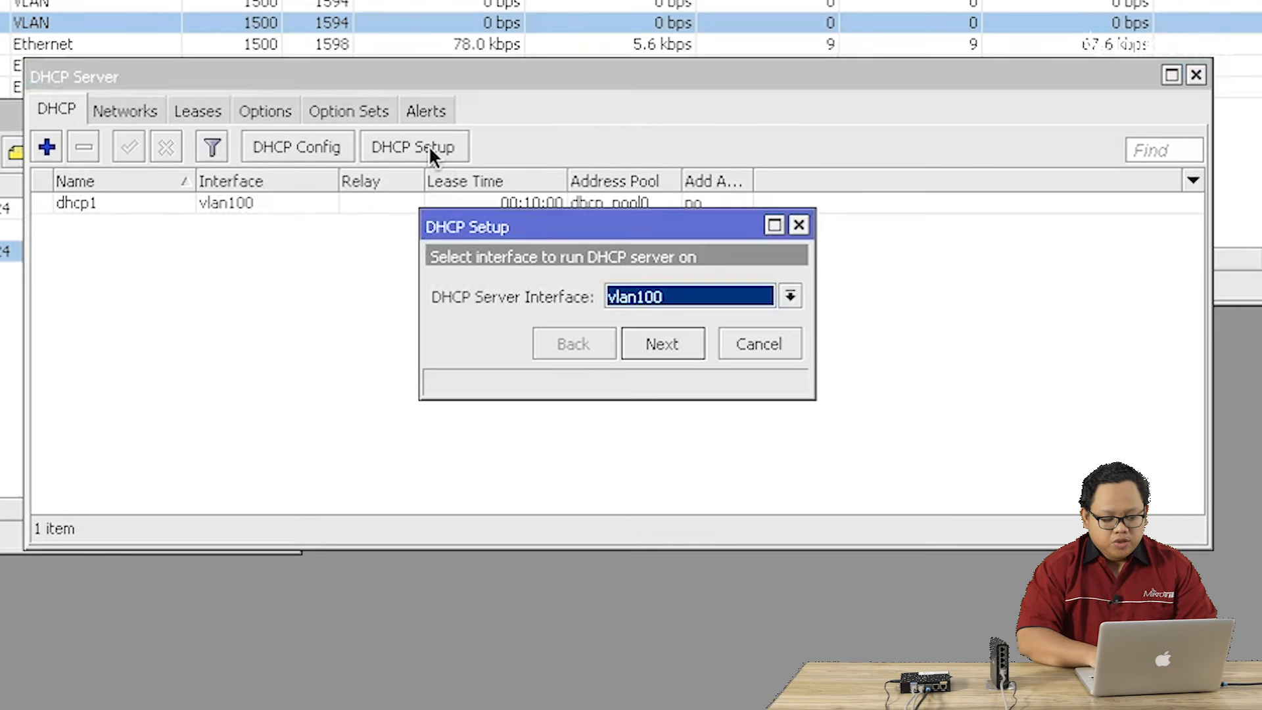
{"action": "left_click", "coordinate": [647, 296]}
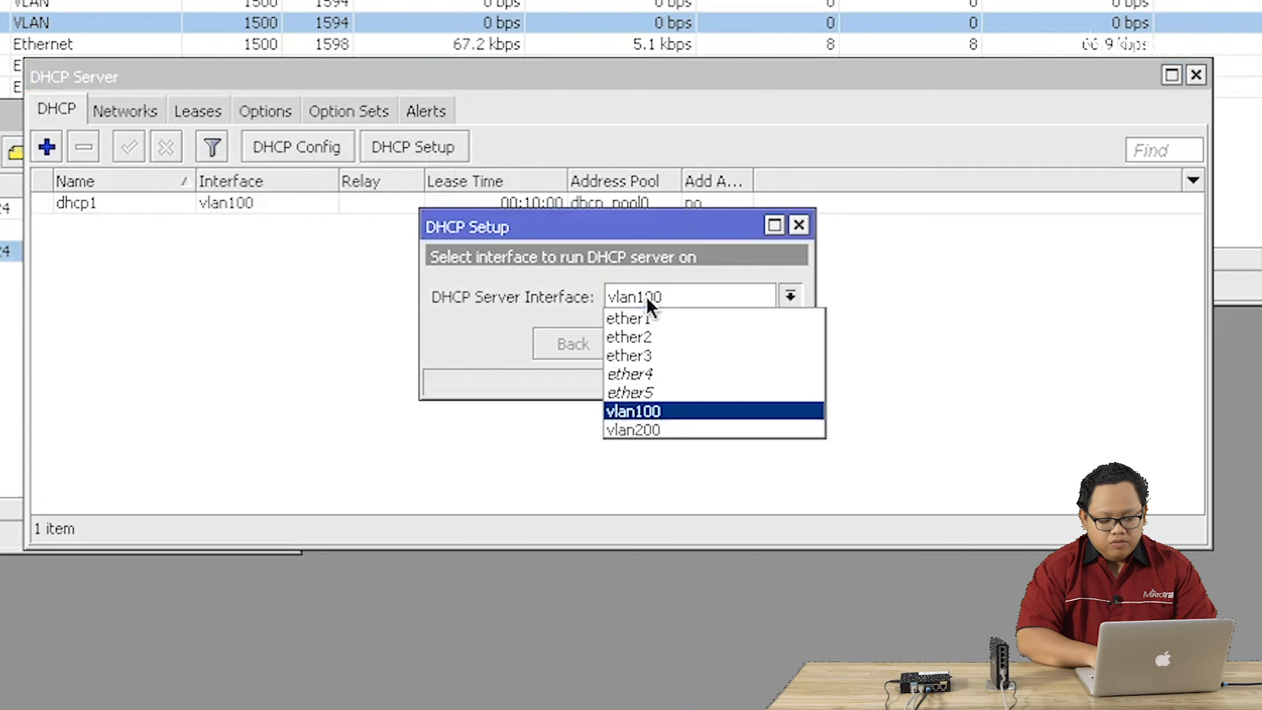
{"action": "left_click", "coordinate": [663, 427]}
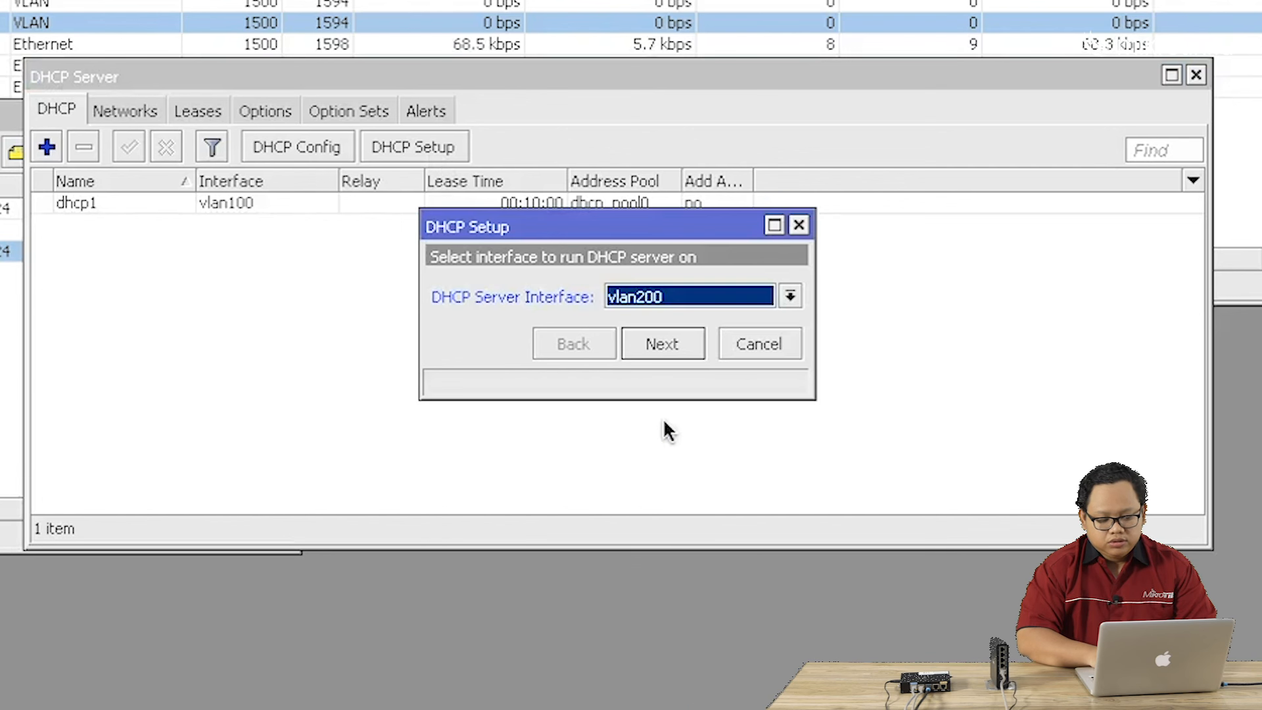
{"action": "left_click", "coordinate": [675, 340]}
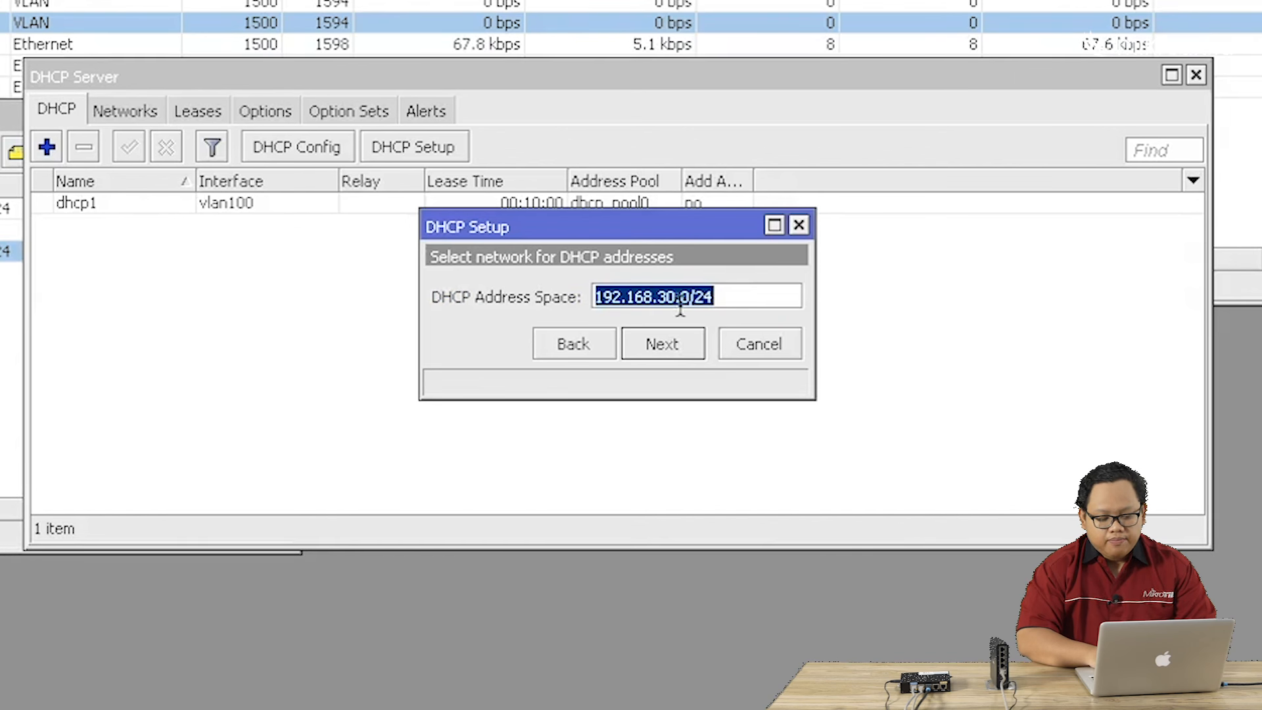
{"action": "left_click", "coordinate": [673, 342]}
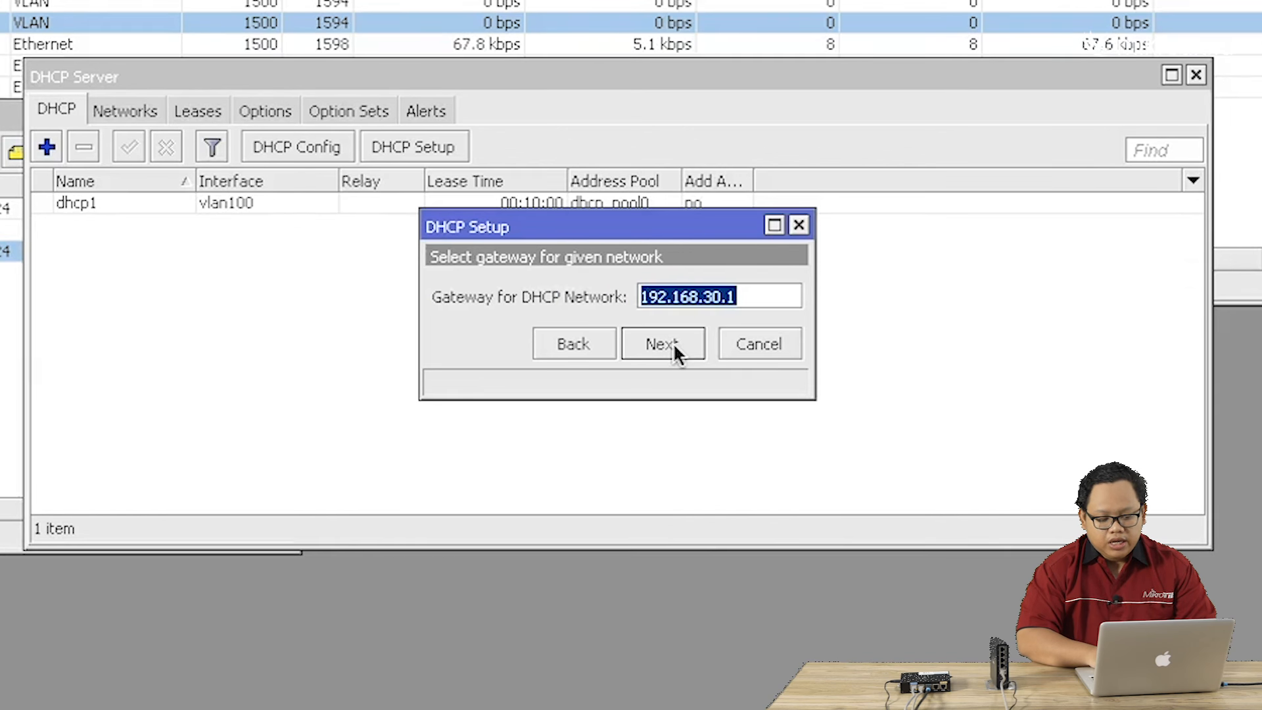
{"action": "left_click", "coordinate": [674, 342]}
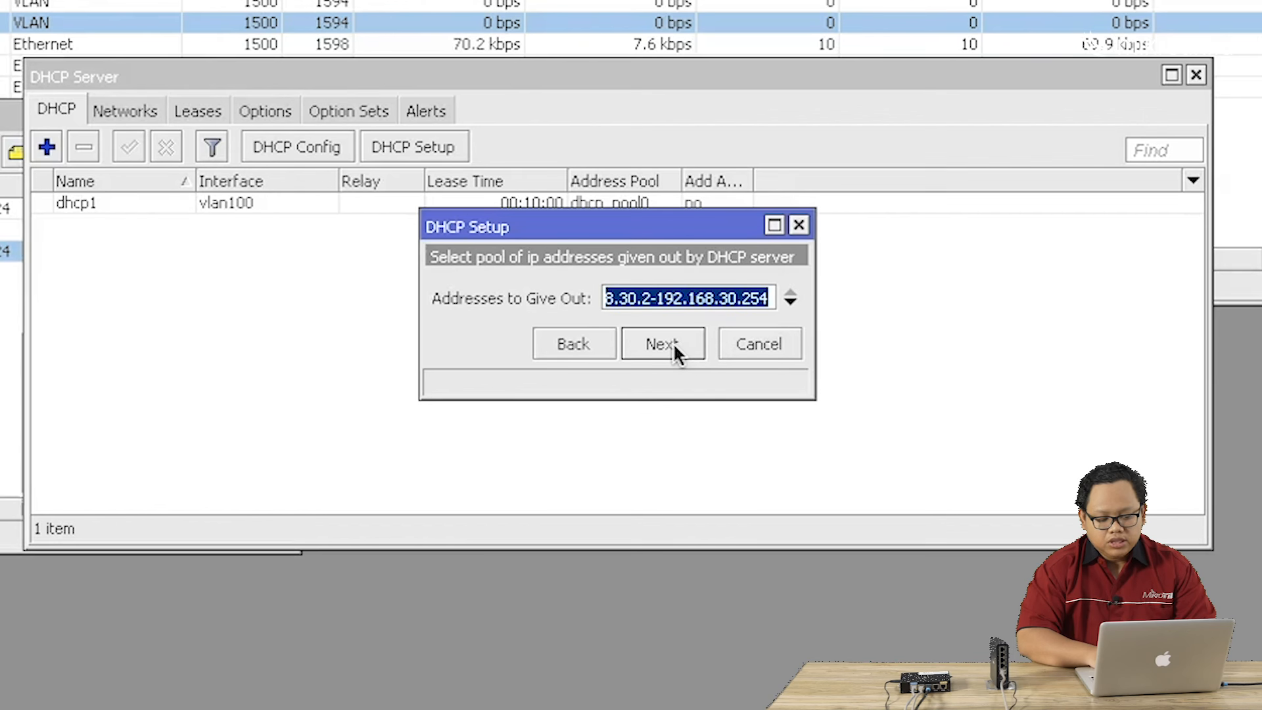
{"action": "left_click", "coordinate": [674, 342]}
{"action": "left_click", "coordinate": [673, 342]}
{"action": "left_click", "coordinate": [674, 342]}
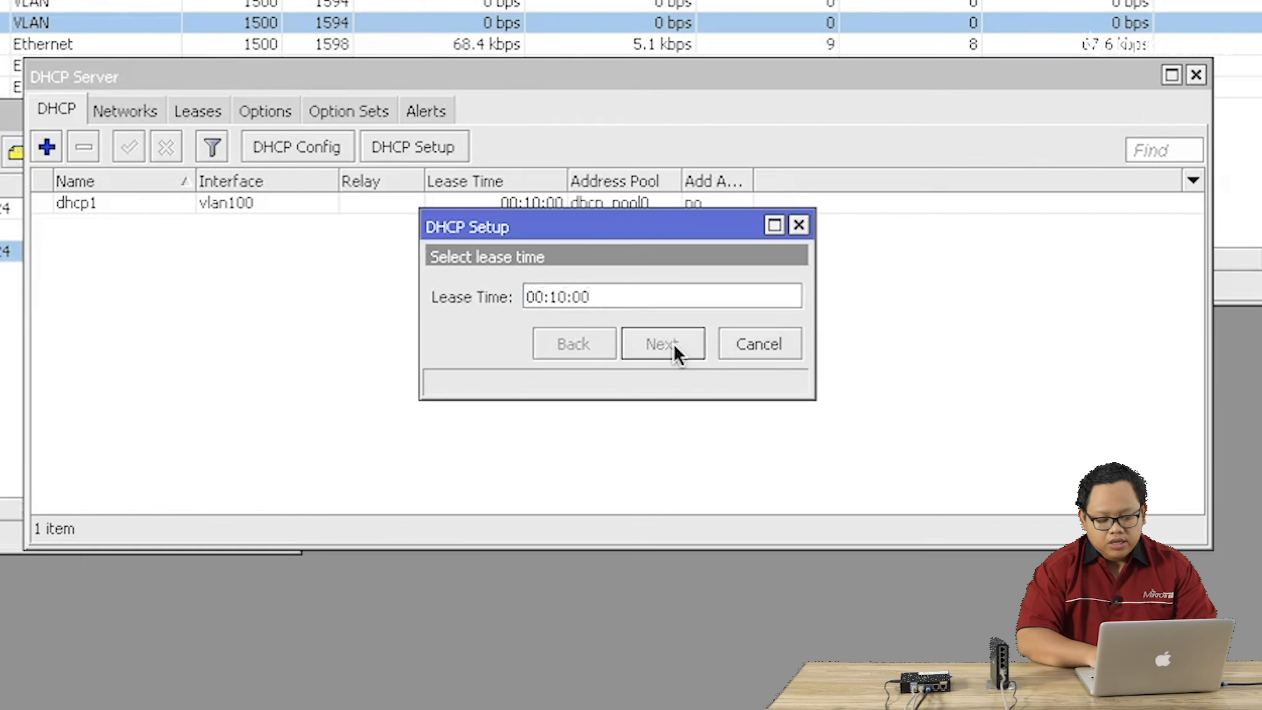
{"action": "left_click", "coordinate": [602, 297]}
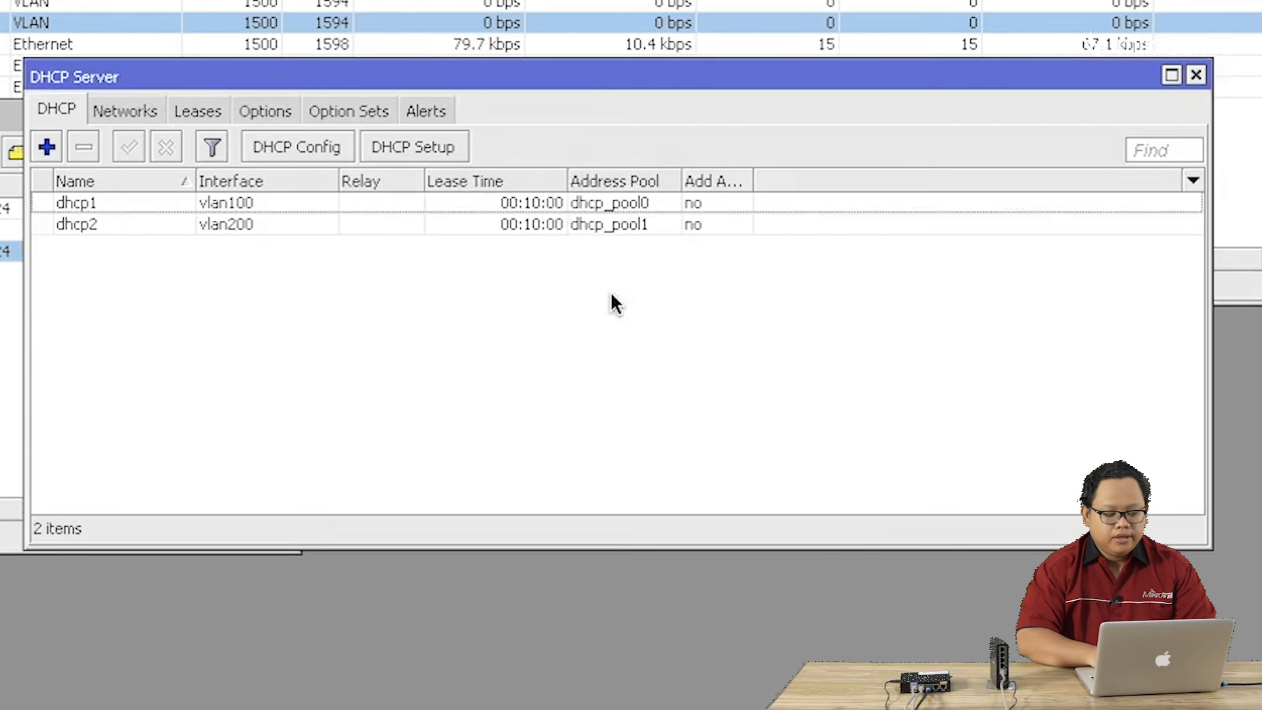
Step: Move the DHCP Server window below the address entries, and close the DHCP Server, Address List and Interface List windows
{"action": "left_click_drag", "start_coordinate": [314, 75], "coordinate": [267, 310]}
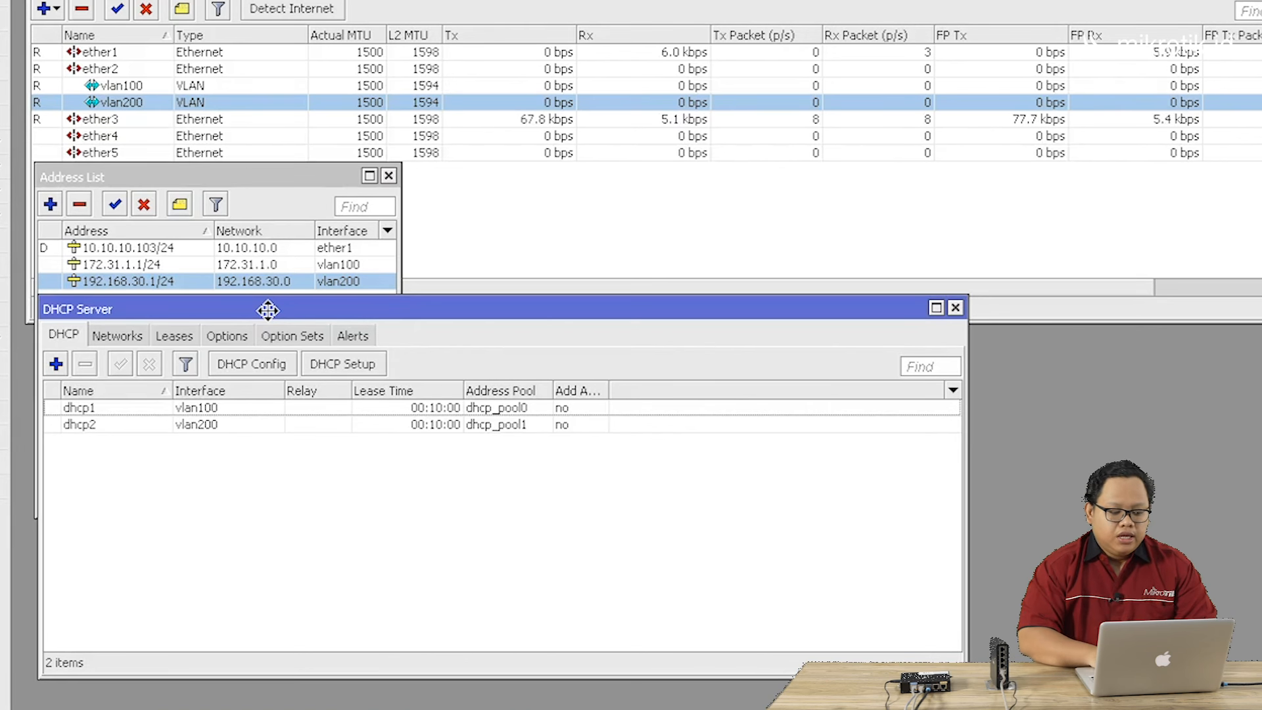
{"action": "left_click", "coordinate": [958, 308]}
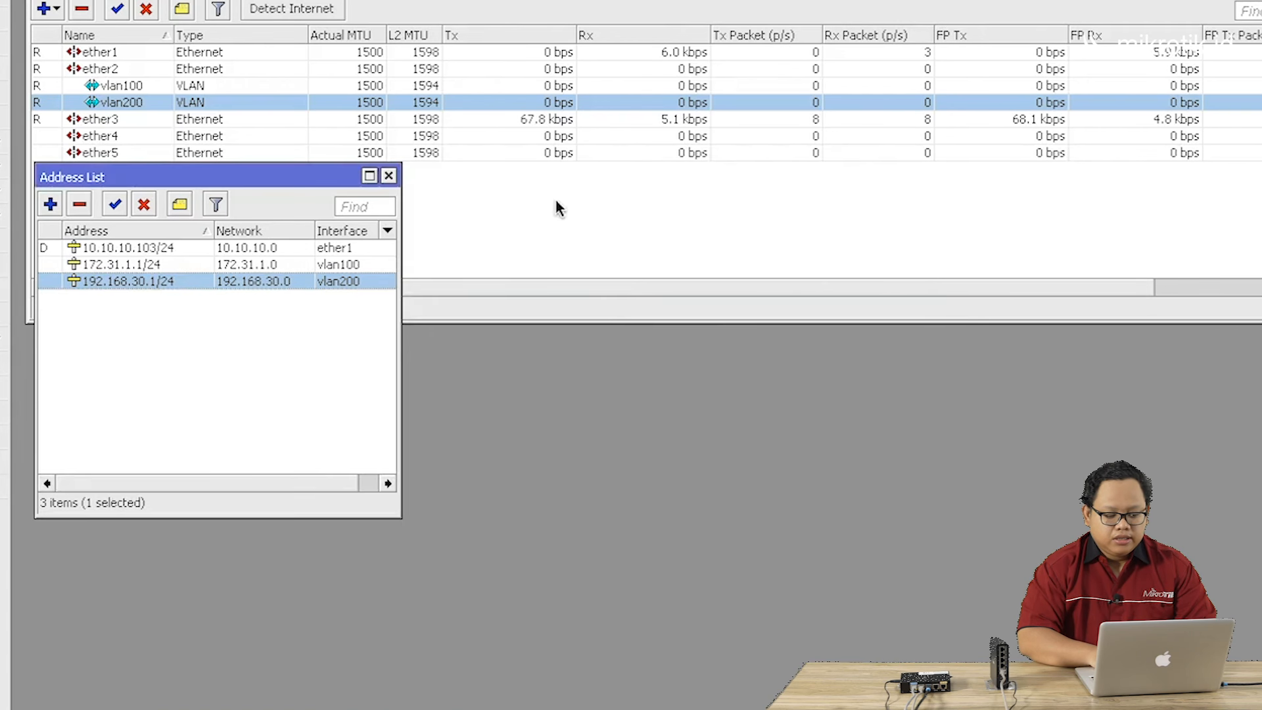
{"action": "left_click", "coordinate": [389, 176]}
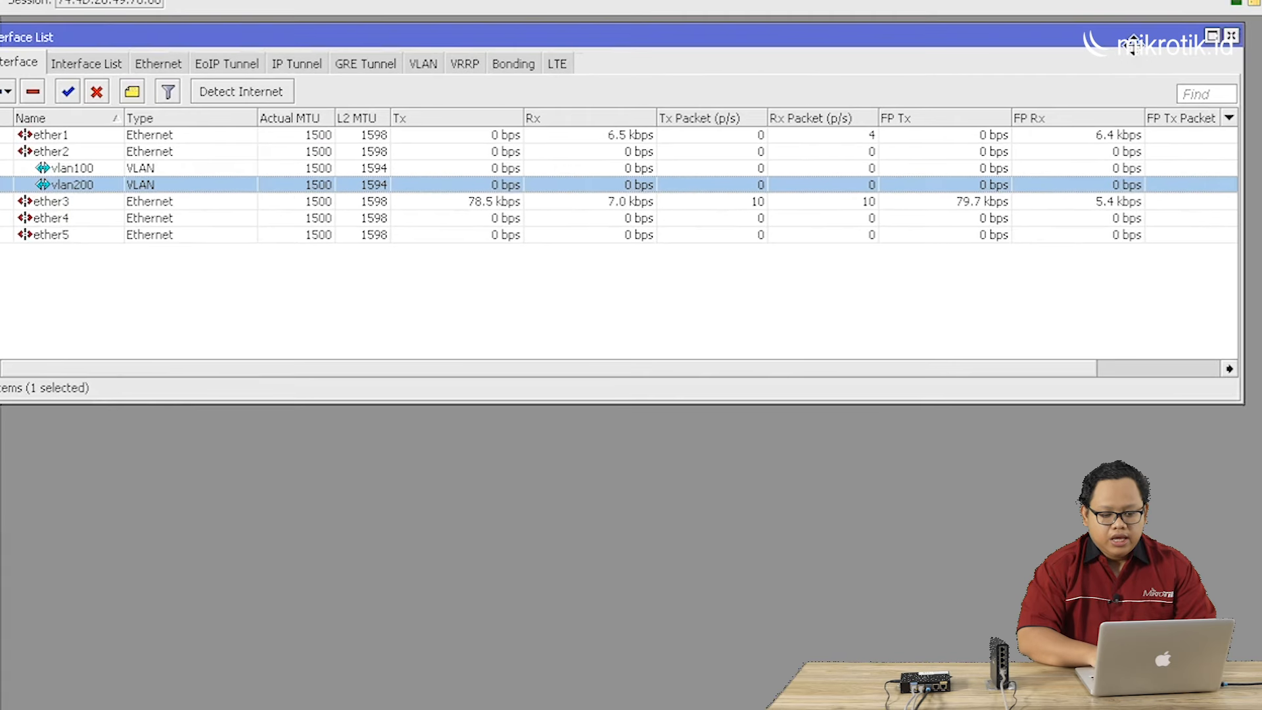
{"action": "left_click", "coordinate": [1232, 37]}
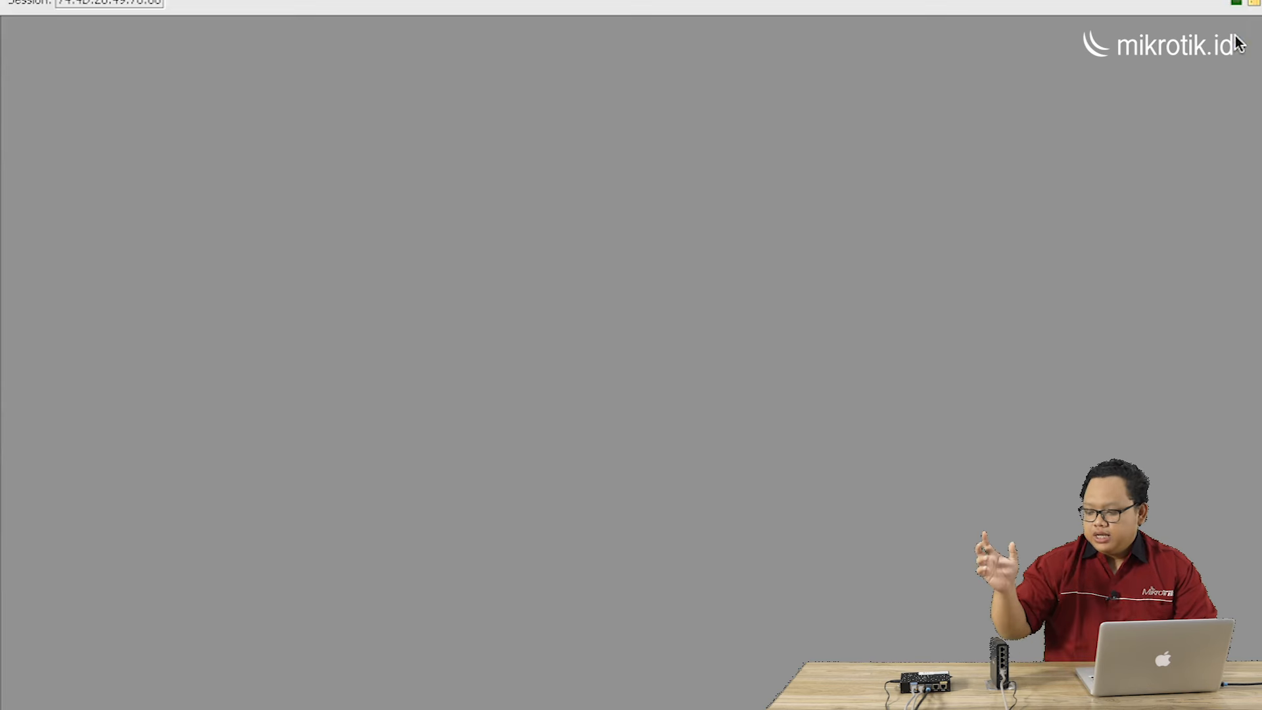